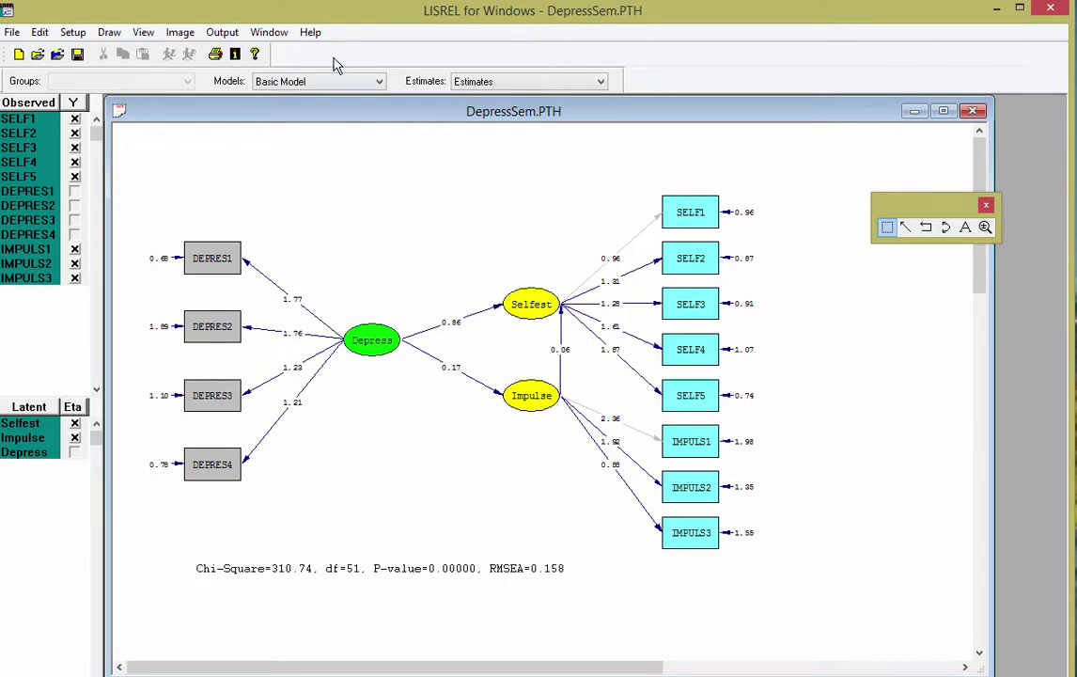
# Step: Move the path diagram window aside and the Depression folder on the desktop, and examine the Depress.sav data in SPSS before closing it
pyautogui.moveTo(282, 12); pyautogui.dragTo(948, 425)
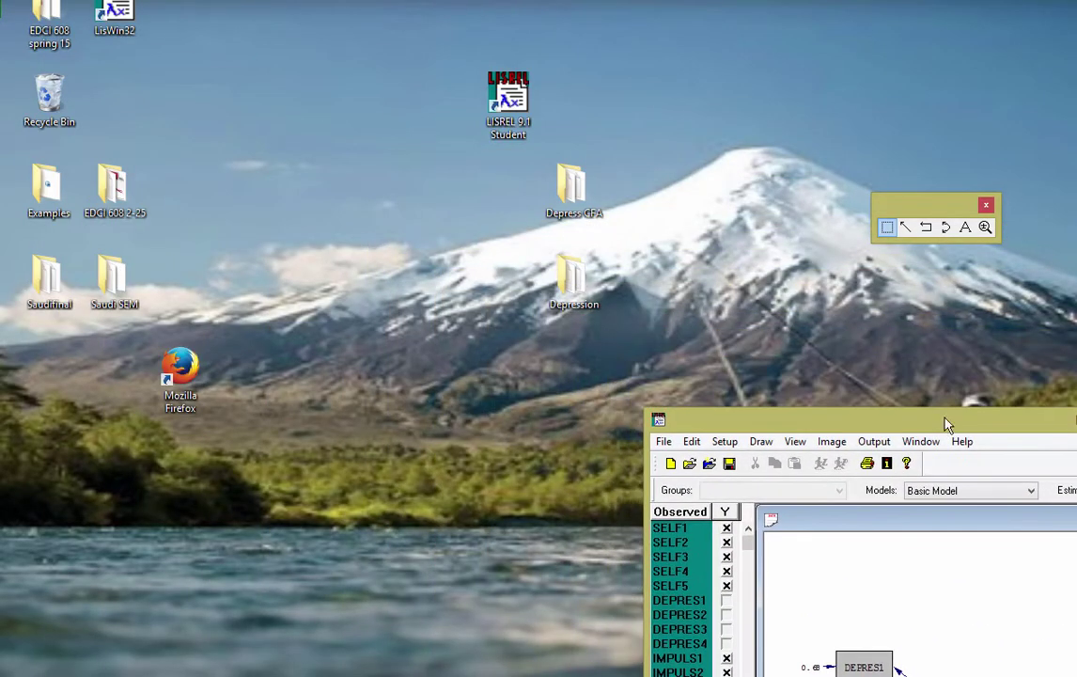
pyautogui.moveTo(575, 277); pyautogui.dragTo(299, 111)
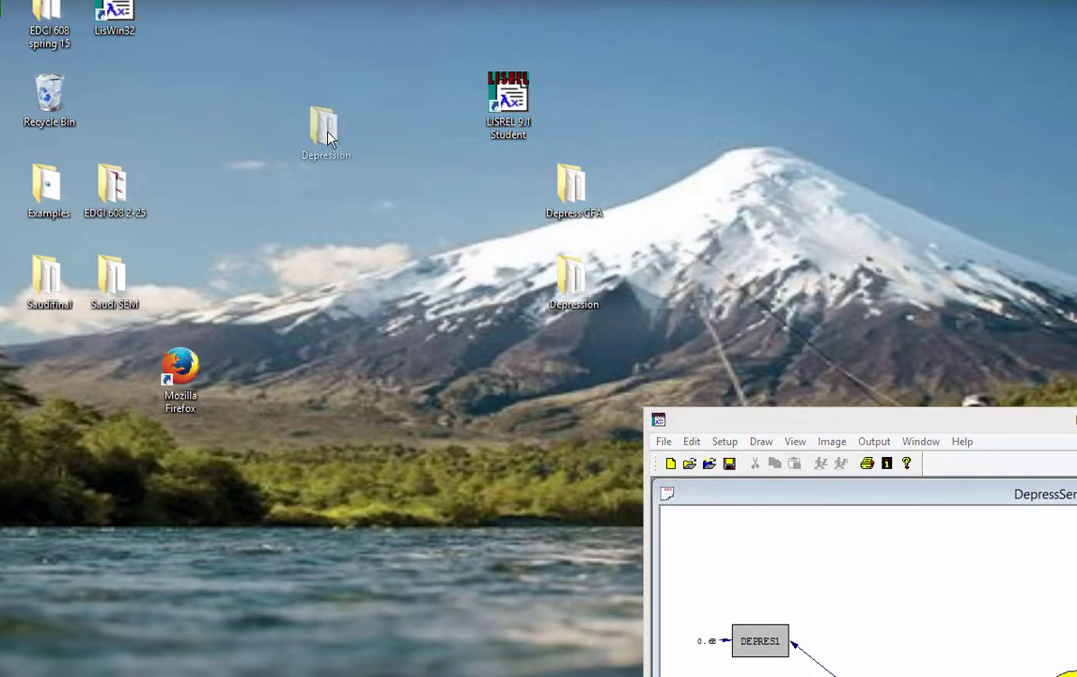
pyautogui.click(356, 143)
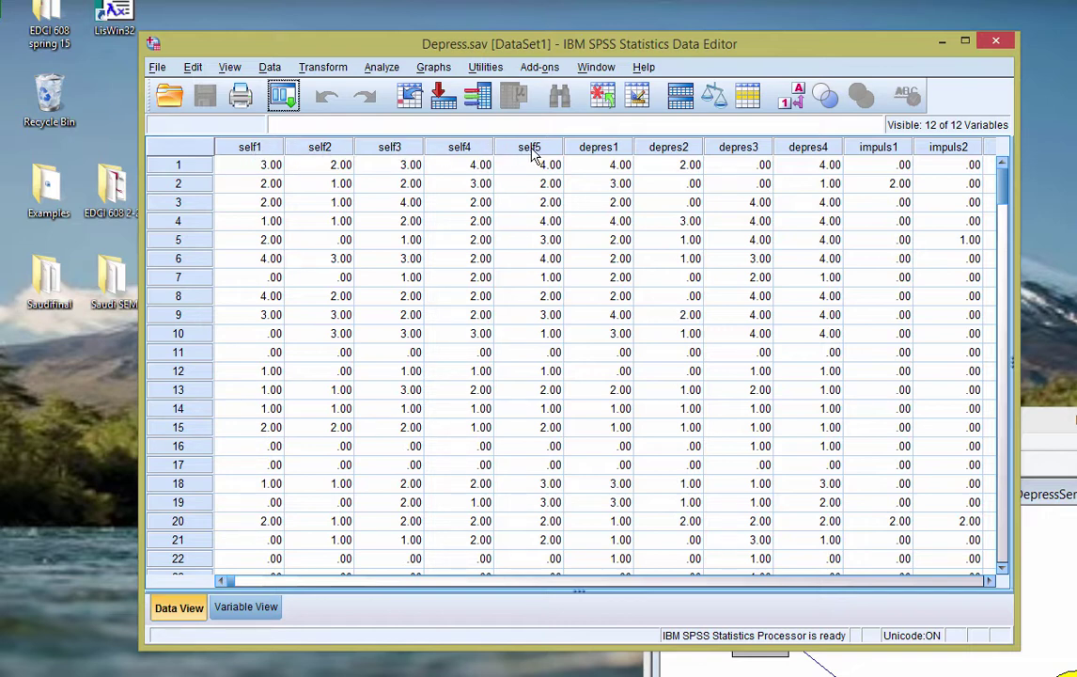
pyautogui.click(992, 42)
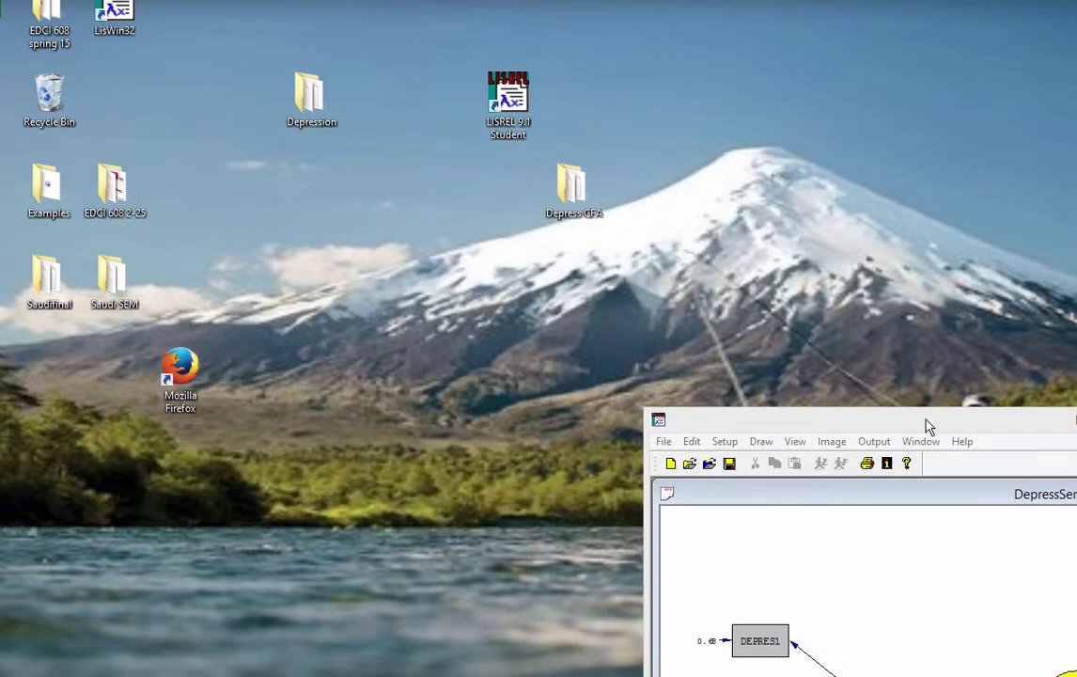
# Step: Bring the LISREL window back into view and close the DepressSem.PTH path diagram without saving its changes
pyautogui.moveTo(929, 426); pyautogui.dragTo(250, 108)
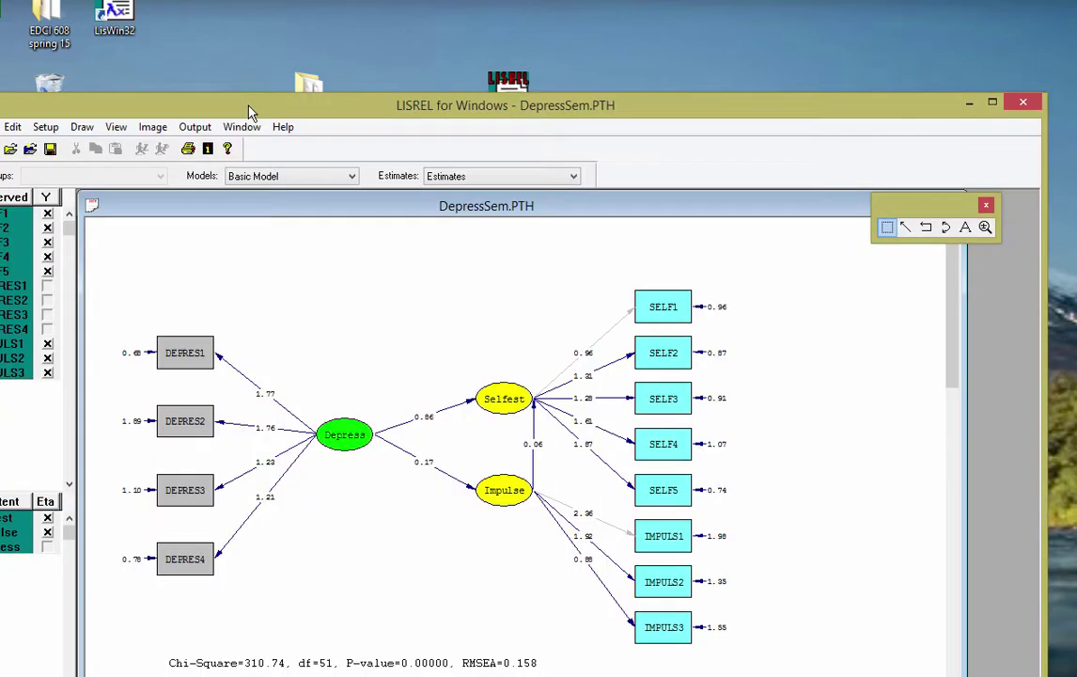
pyautogui.click(986, 205)
pyautogui.click(944, 205)
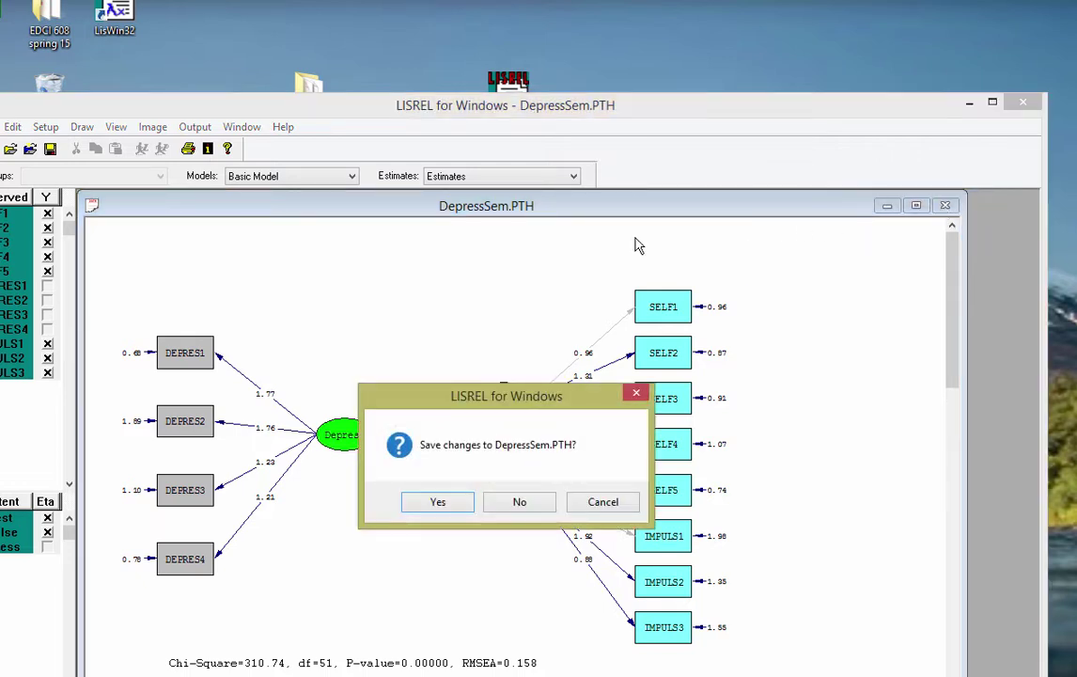
pyautogui.click(495, 508)
pyautogui.moveTo(451, 128); pyautogui.dragTo(486, 38)
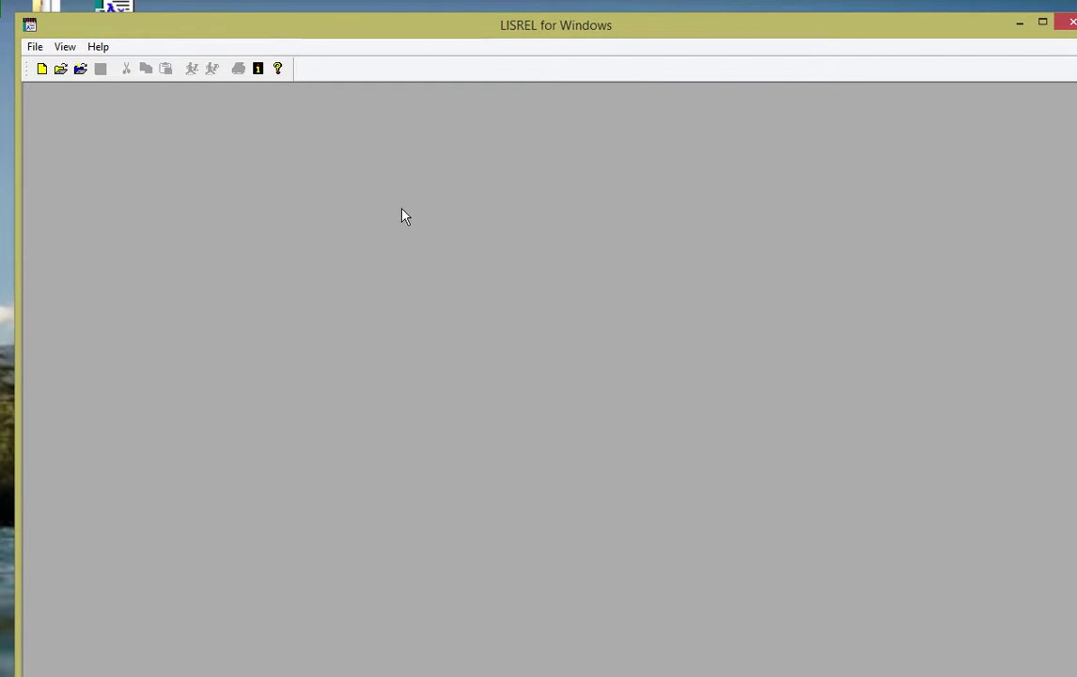
# Step: Import the SPSS for Windows data file Depress from the Depression folder
pyautogui.click(37, 48)
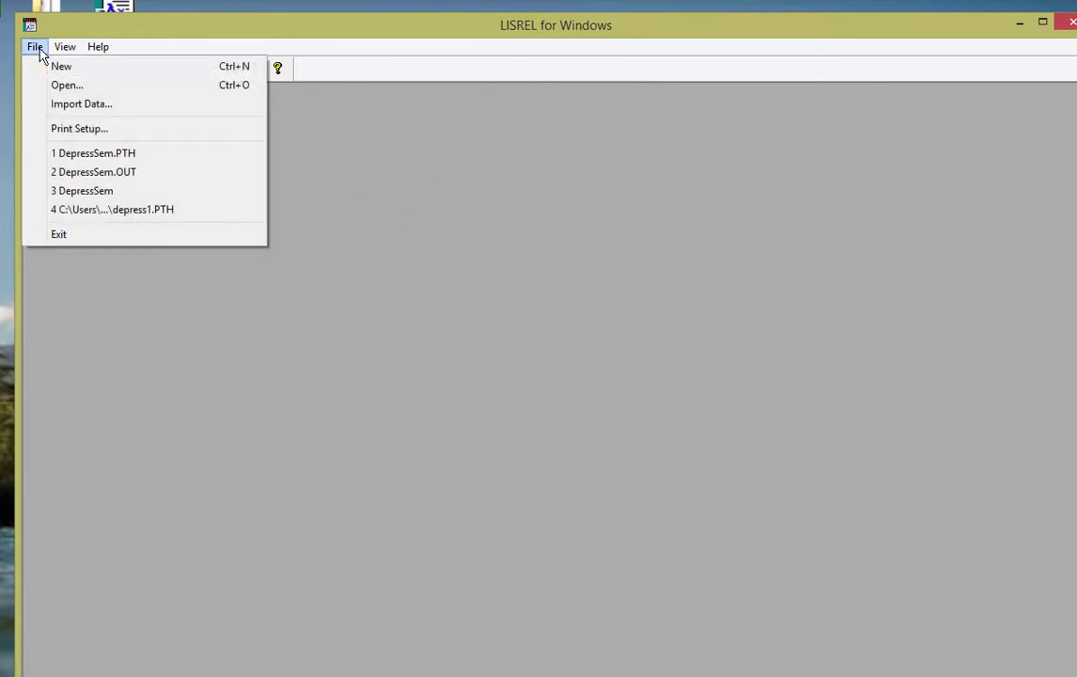
pyautogui.click(54, 106)
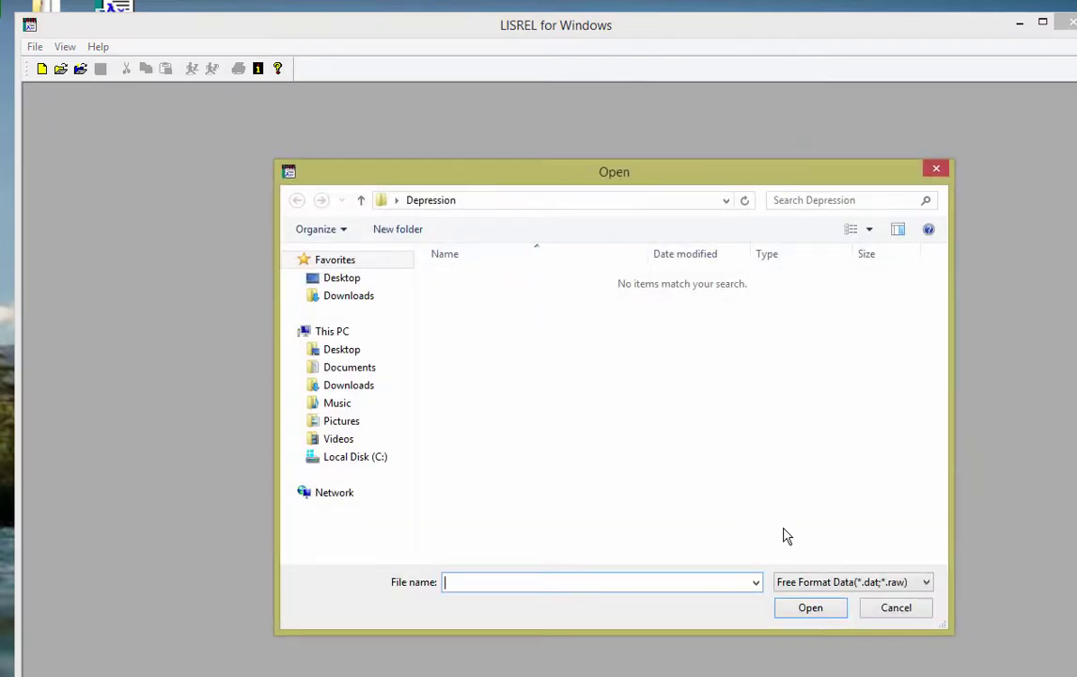
pyautogui.click(804, 585)
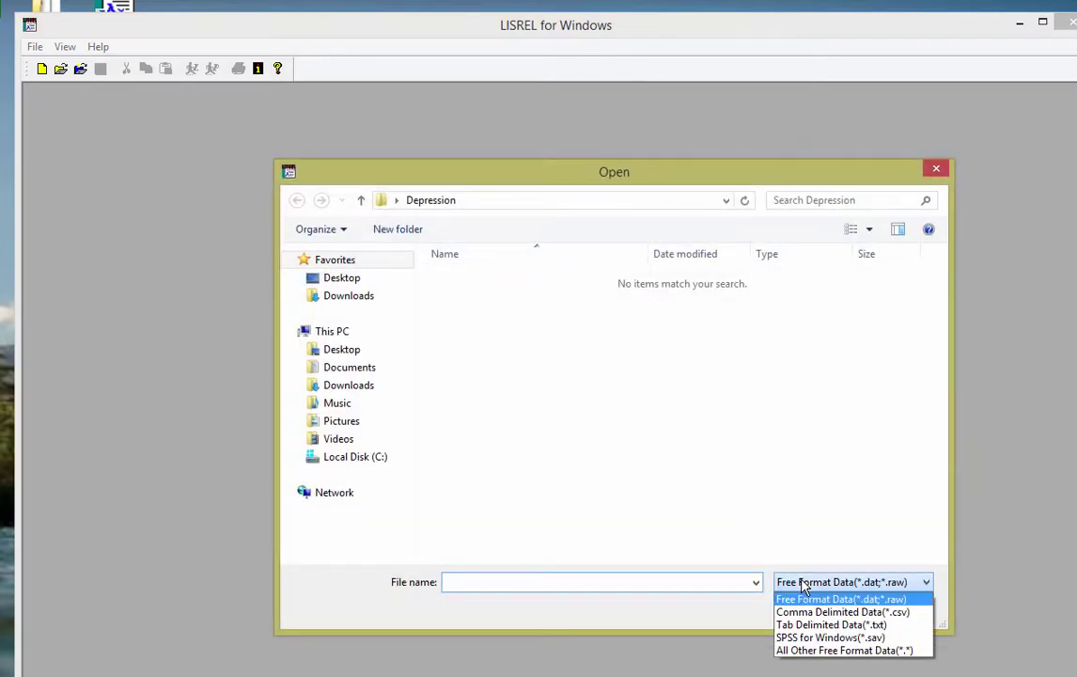
pyautogui.click(814, 638)
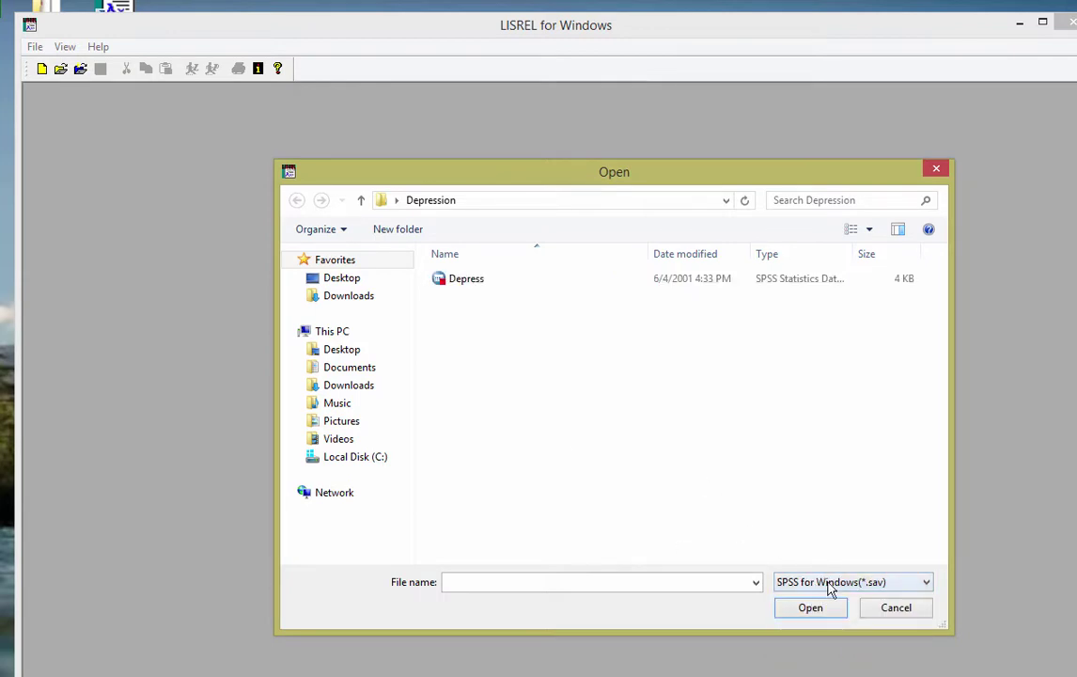
pyautogui.click(477, 282)
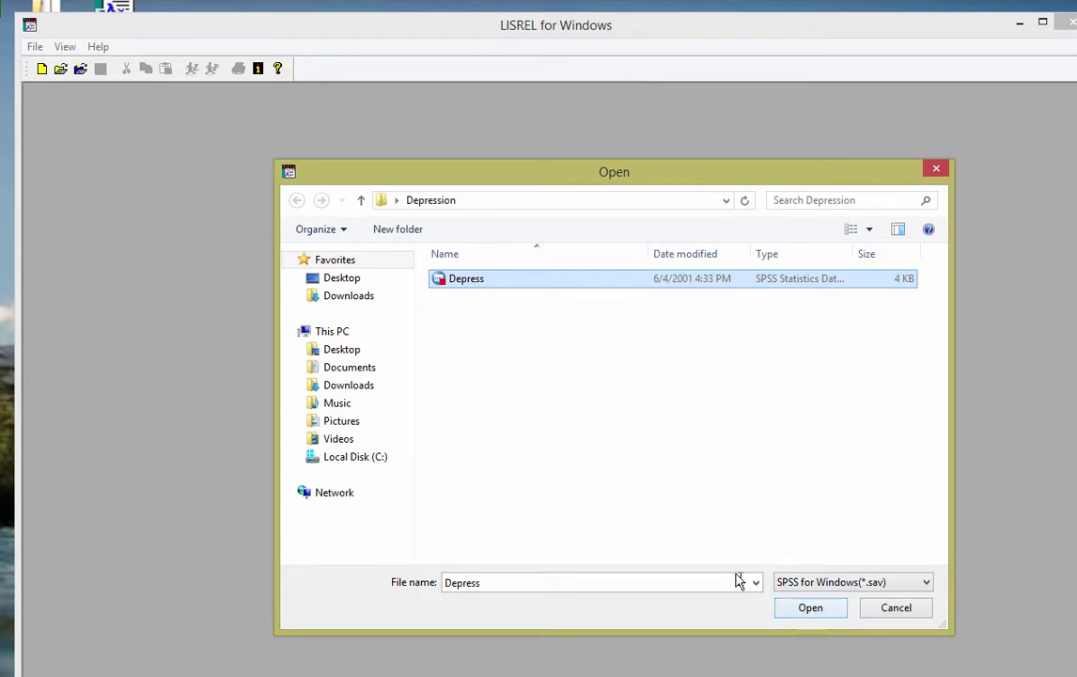
pyautogui.click(799, 612)
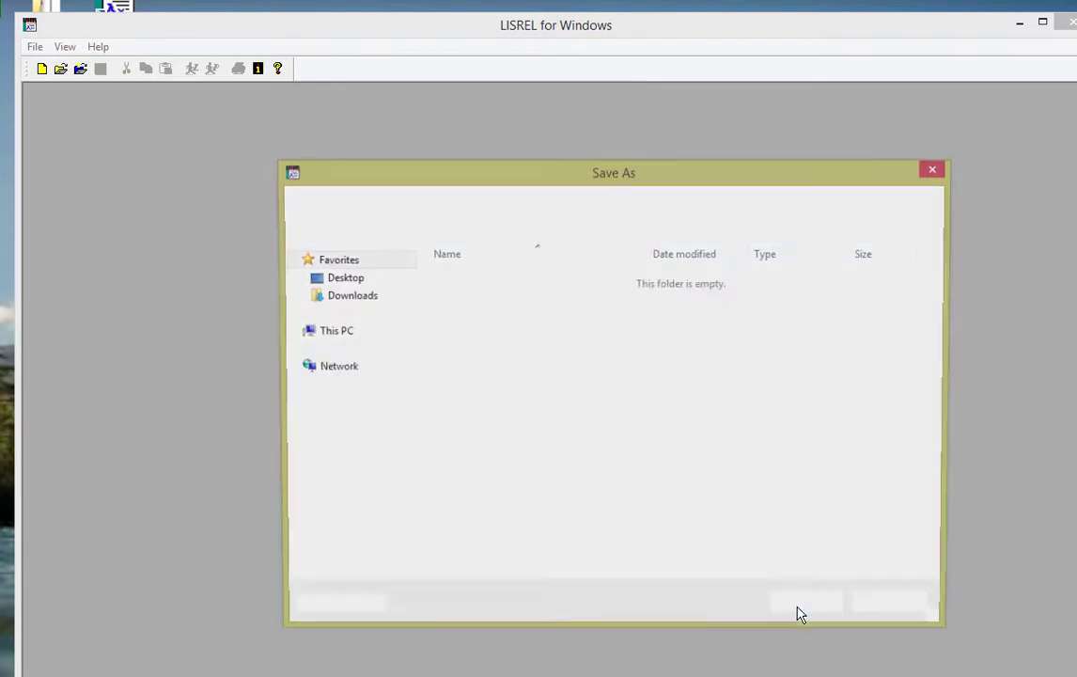
# Step: Save the imported data as the LISREL data file Depress in the Depression folder, replacing the existing file
pyautogui.press('BackSpace')
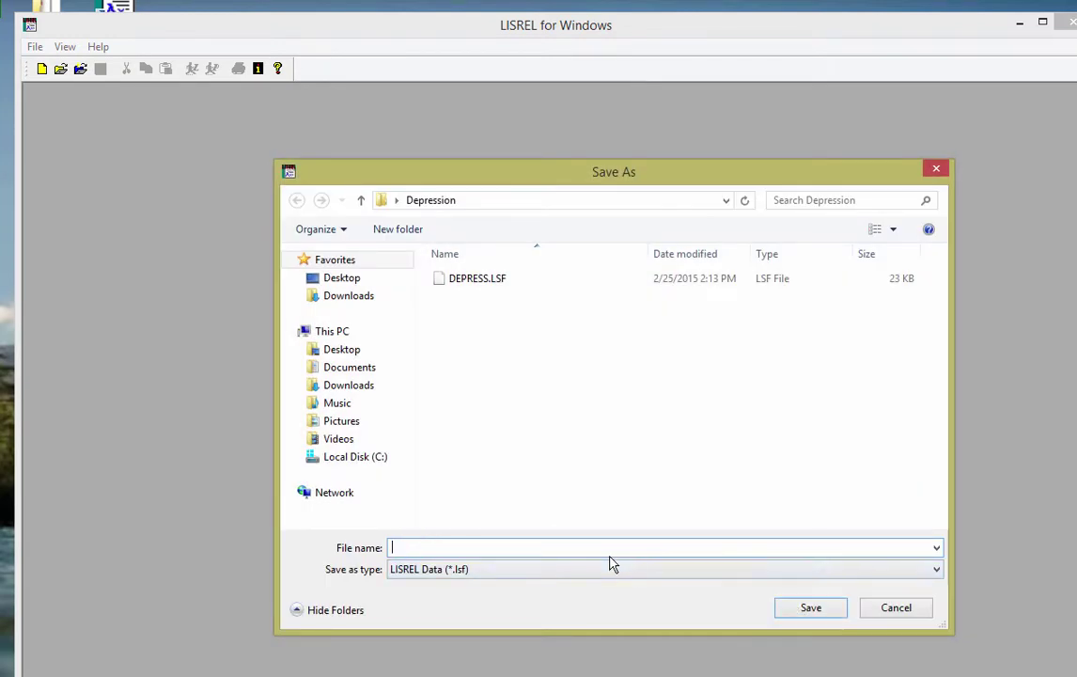
pyautogui.write('Dpre')
pyautogui.press('BackSpace')
pyautogui.press('BackSpace')
pyautogui.write('epress')
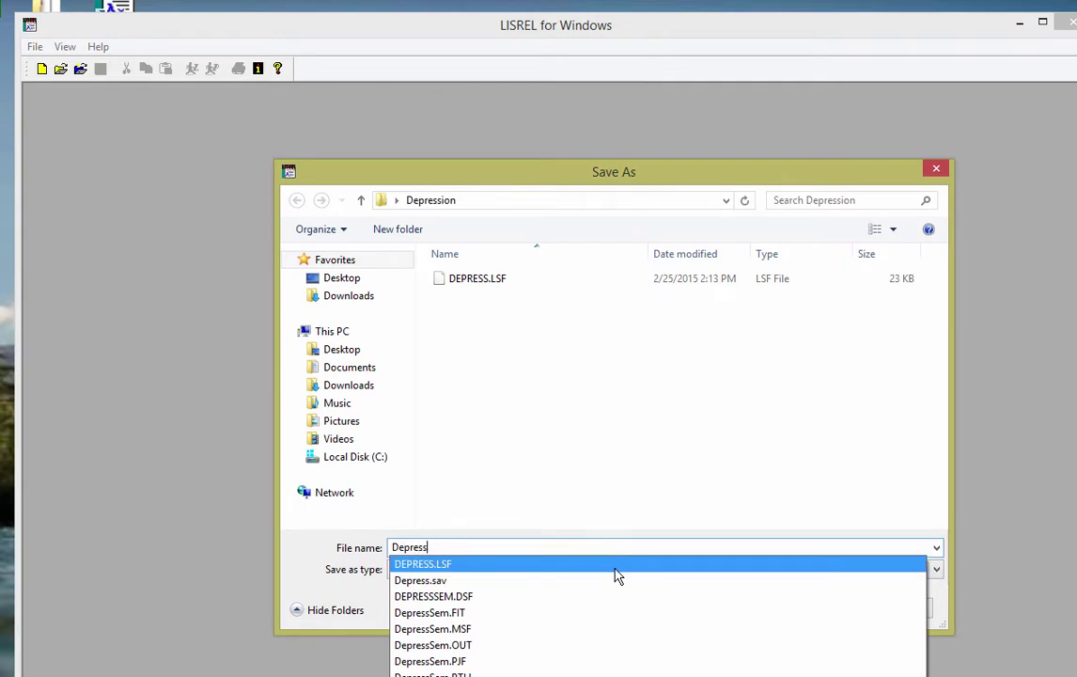
pyautogui.click(1011, 643)
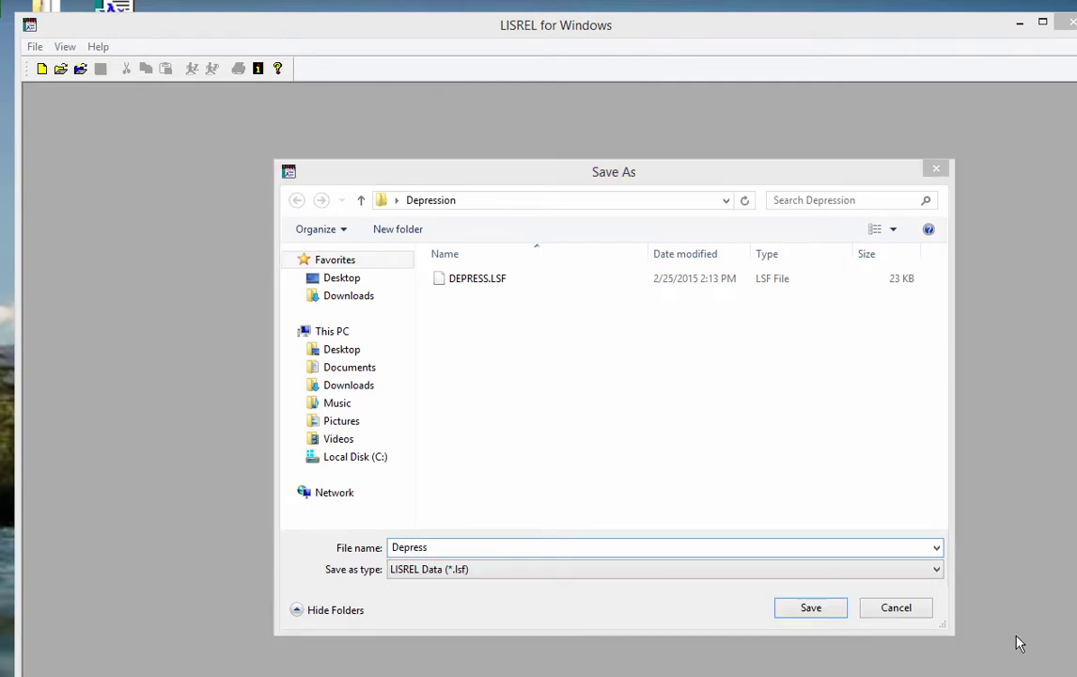
pyautogui.click(813, 613)
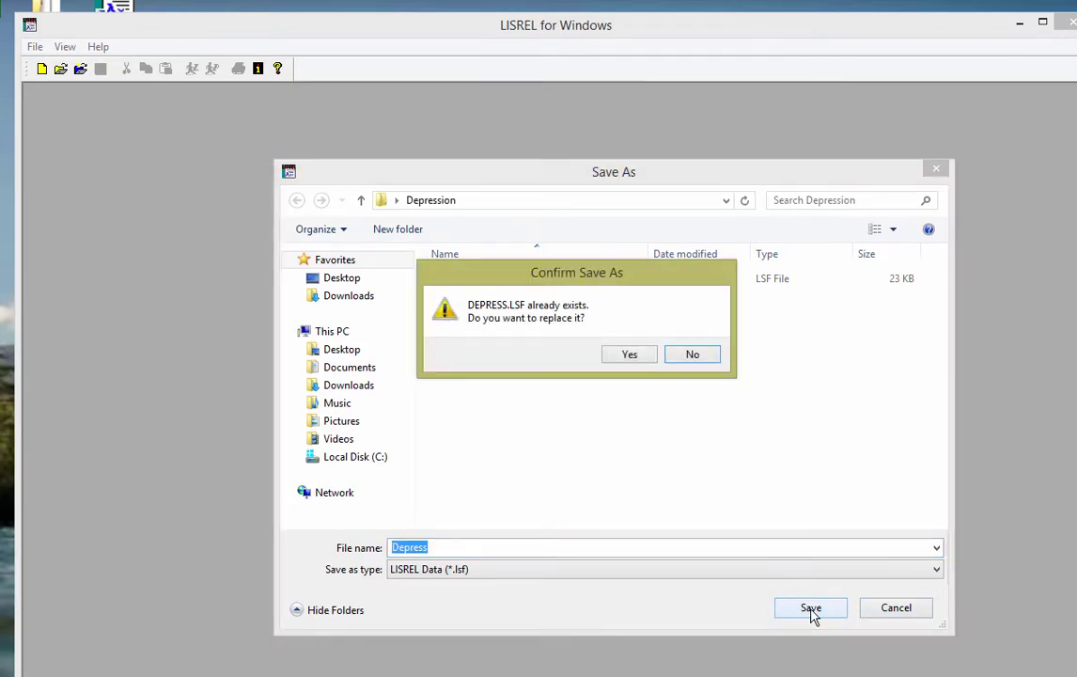
pyautogui.click(622, 357)
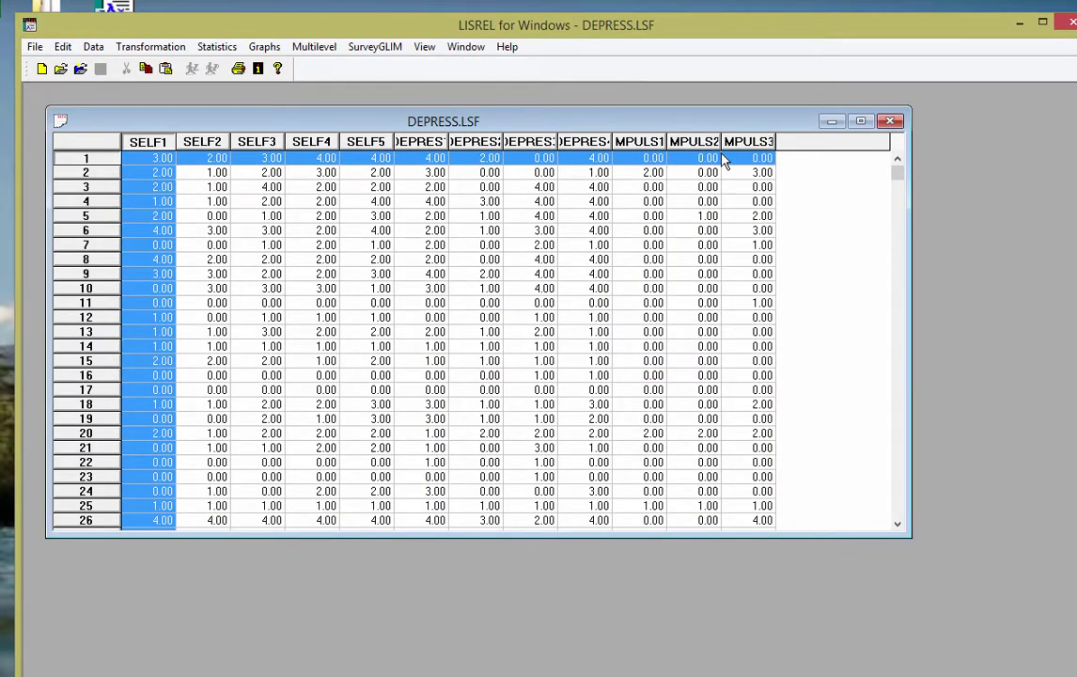
# Step: Widen the DEPRES1, IMPULS3 and IMPULS2 columns of the data sheet to fit their full names
pyautogui.click(776, 141)
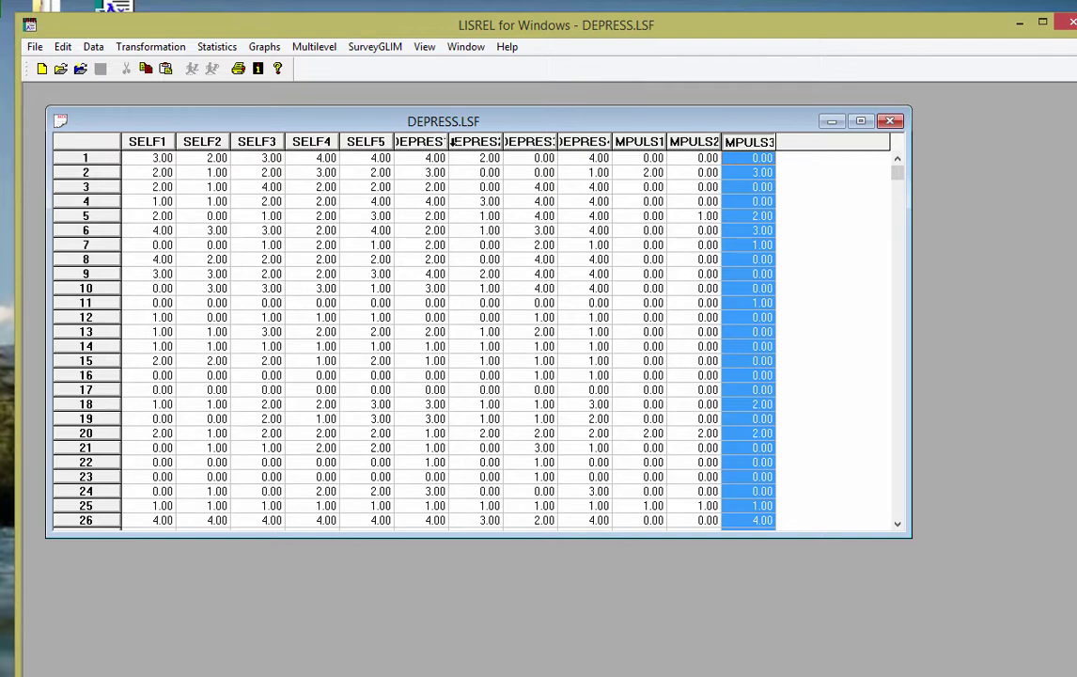
pyautogui.moveTo(450, 141); pyautogui.dragTo(473, 141)
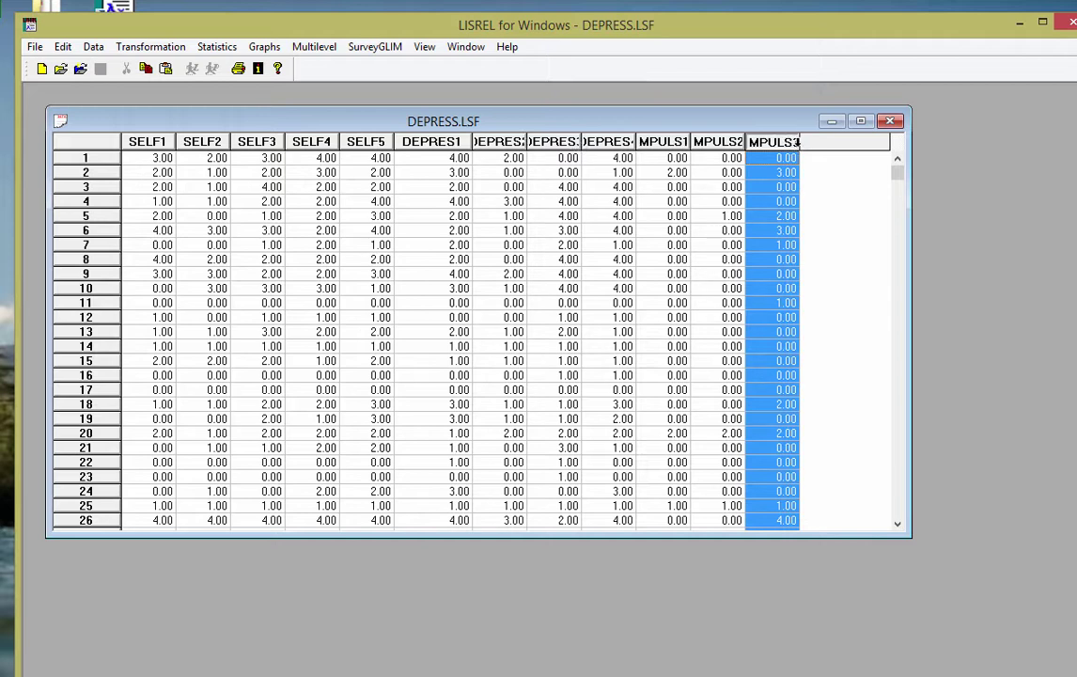
pyautogui.moveTo(800, 142); pyautogui.dragTo(822, 142)
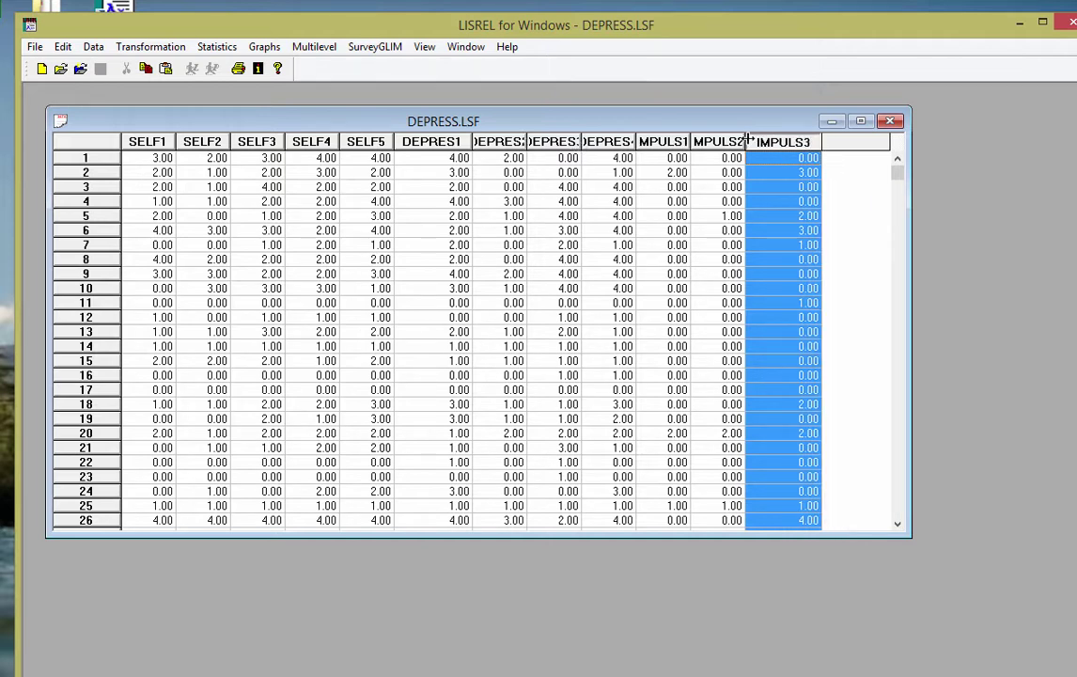
pyautogui.moveTo(748, 142); pyautogui.dragTo(761, 142)
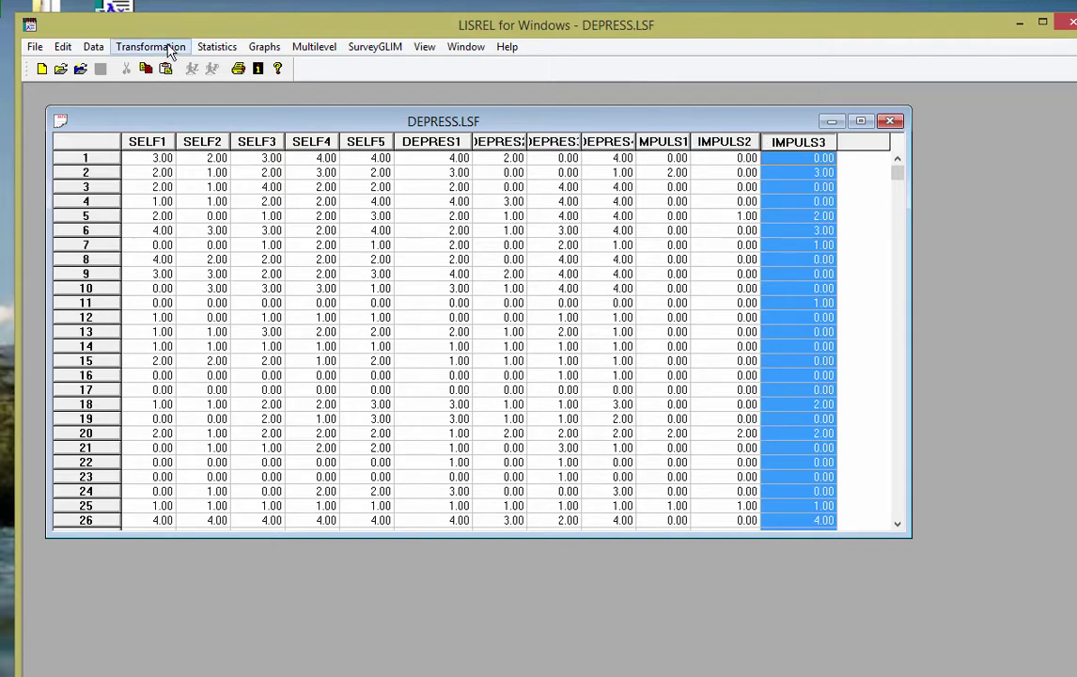
# Step: Define the variable type as Ordinal starting from SELF1 and apply it to all variables in the data set
pyautogui.click(109, 47)
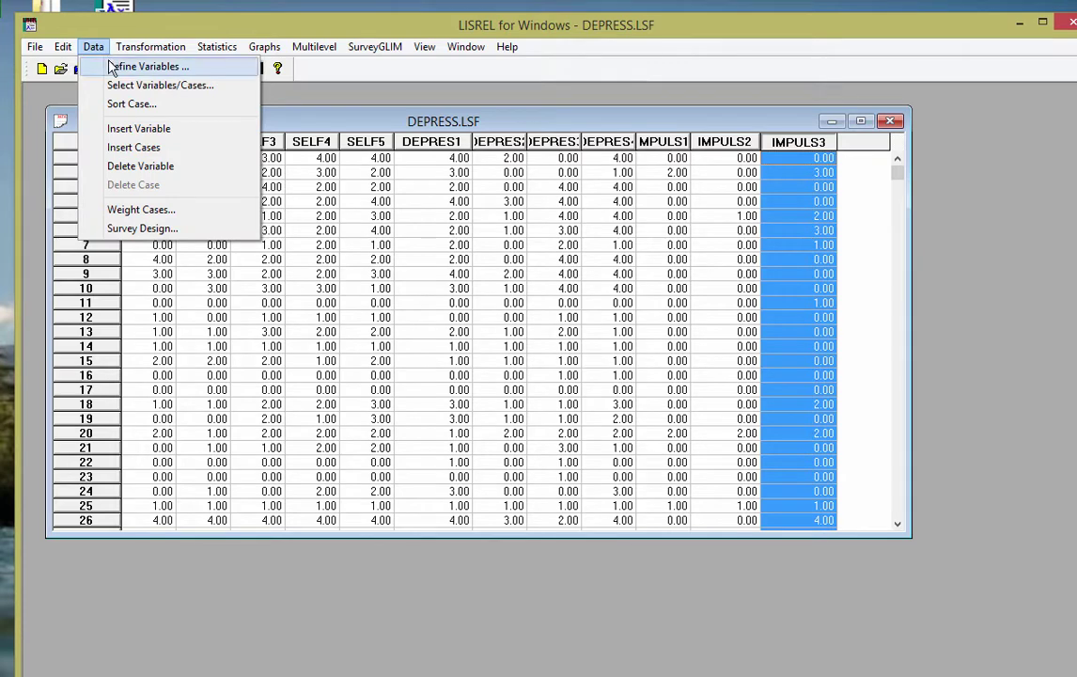
pyautogui.click(115, 66)
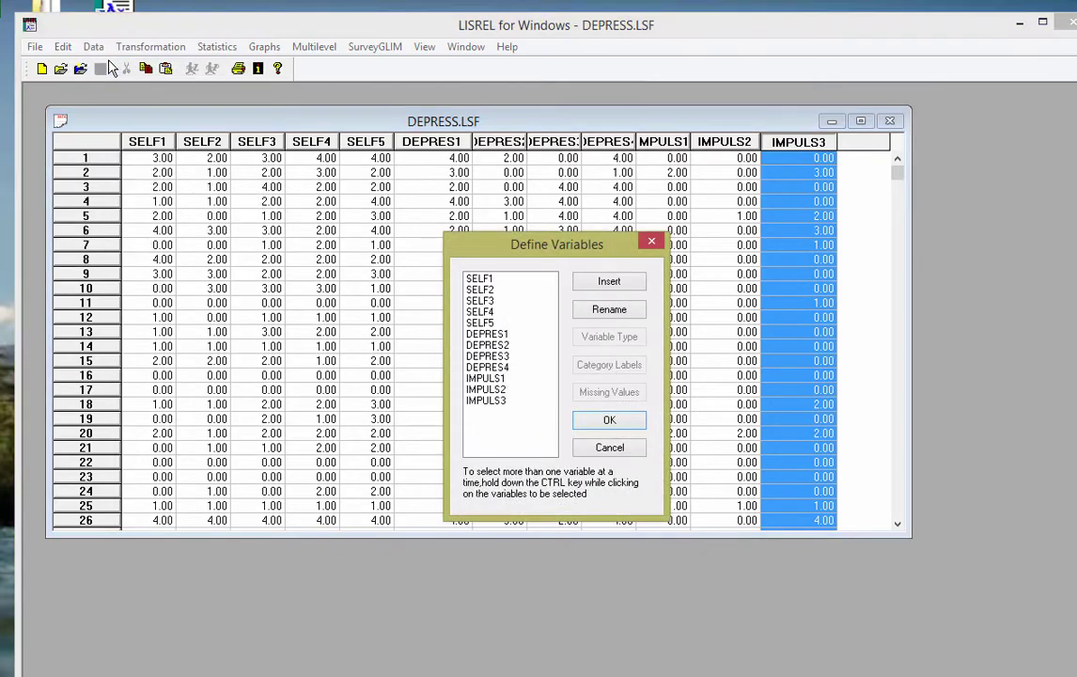
pyautogui.click(485, 281)
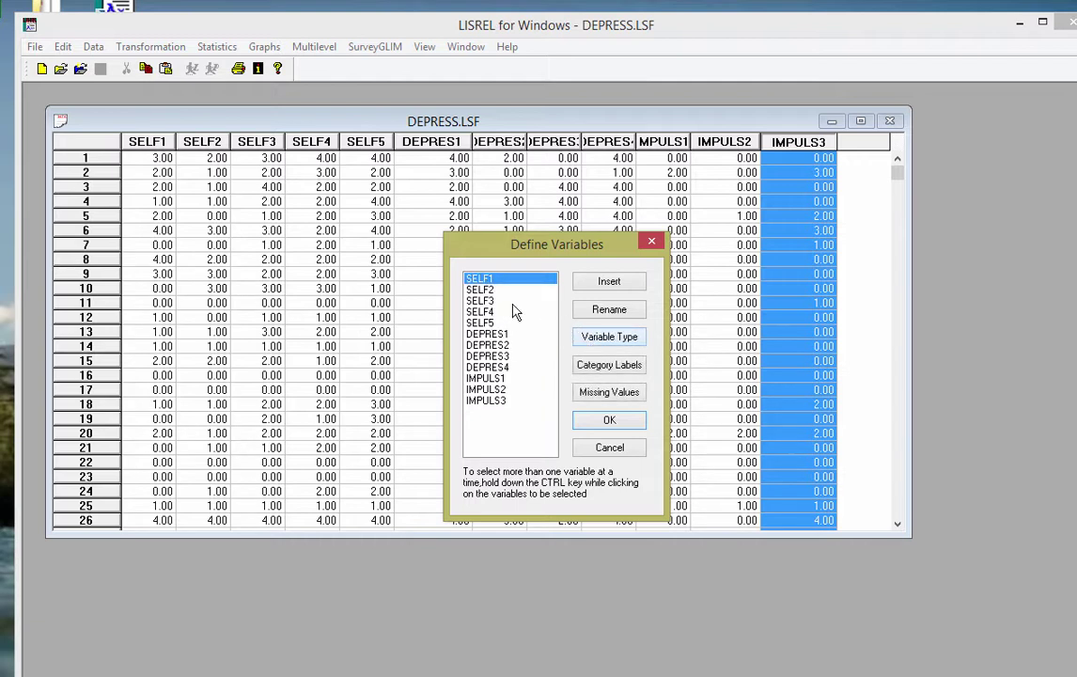
pyautogui.click(598, 342)
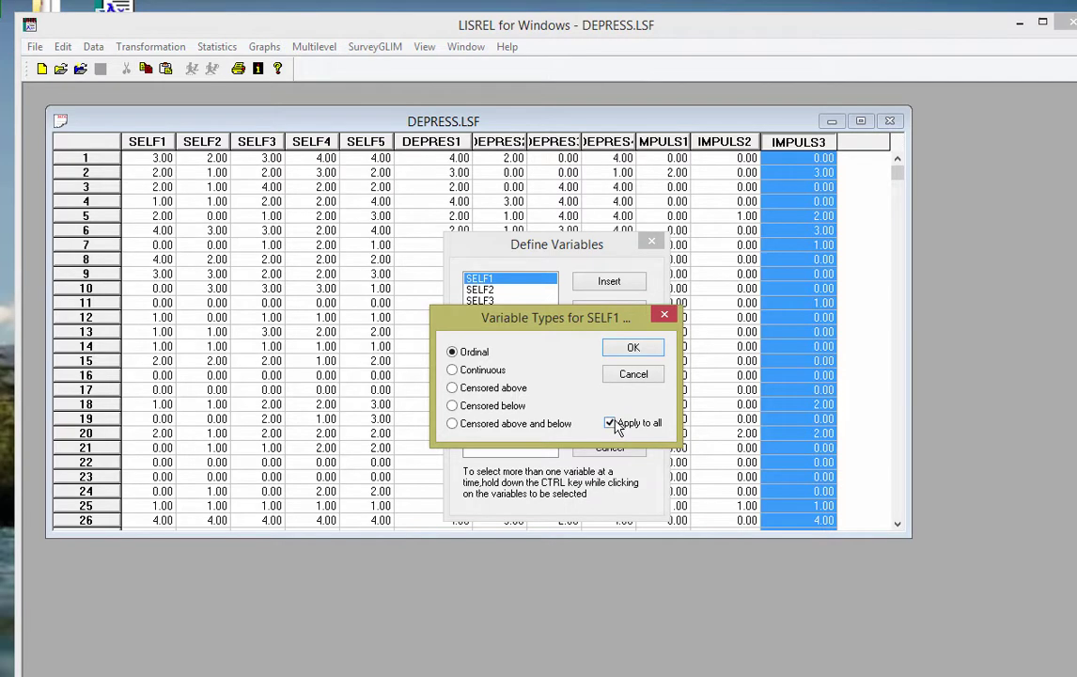
pyautogui.click(640, 349)
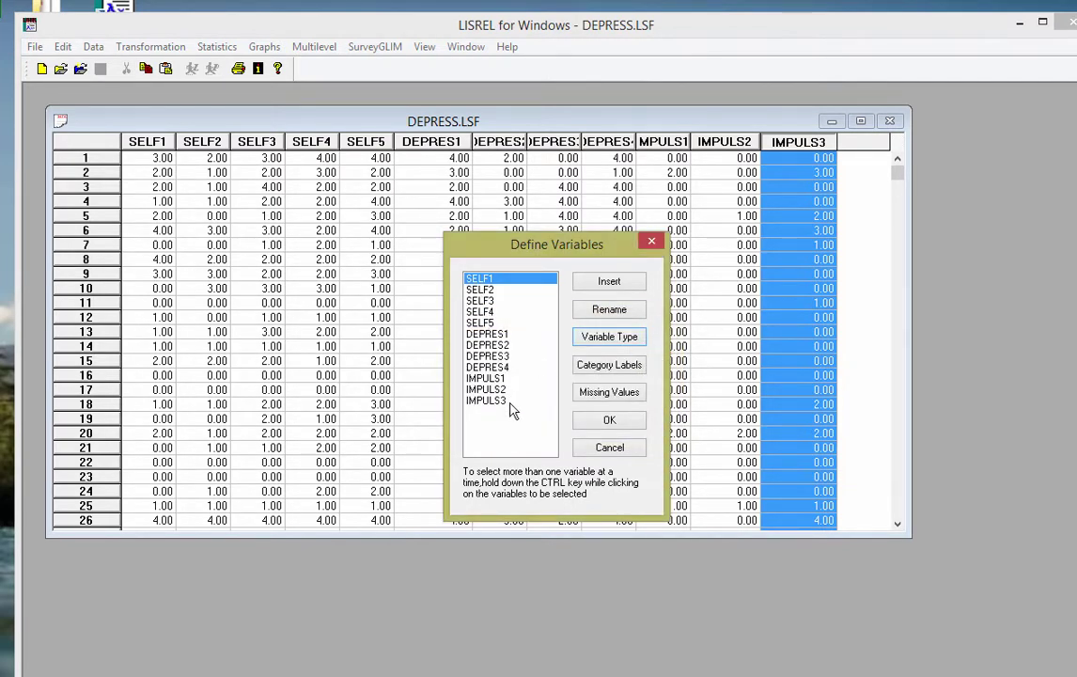
pyautogui.click(607, 421)
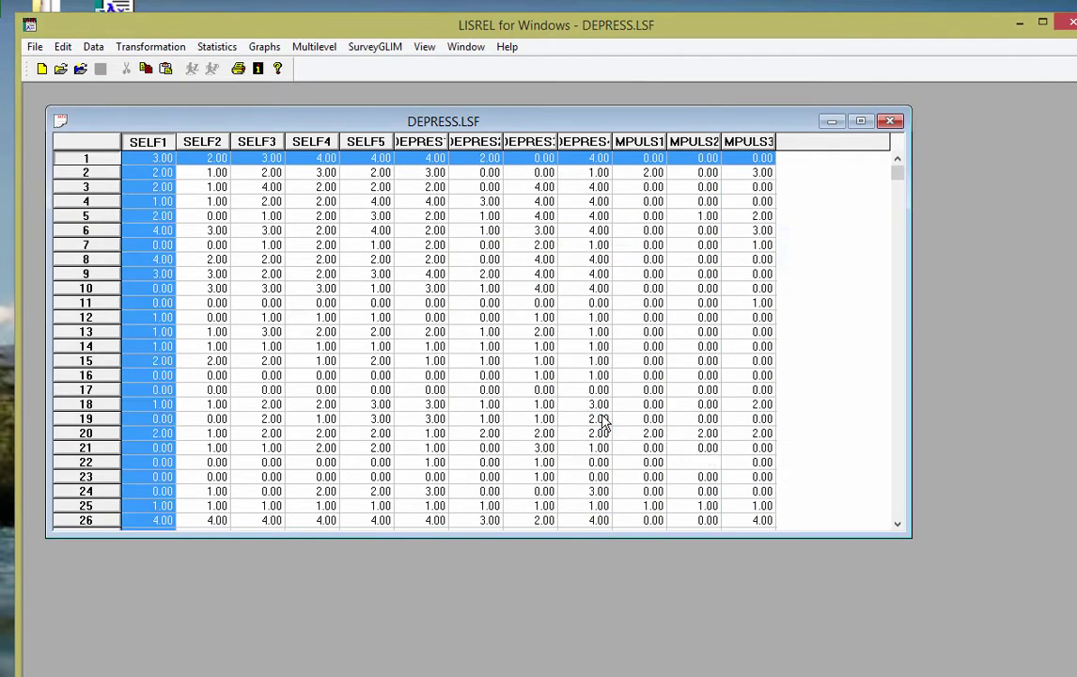
# Step: Create a new path diagram and save it as Depress in the Depression folder
pyautogui.click(33, 47)
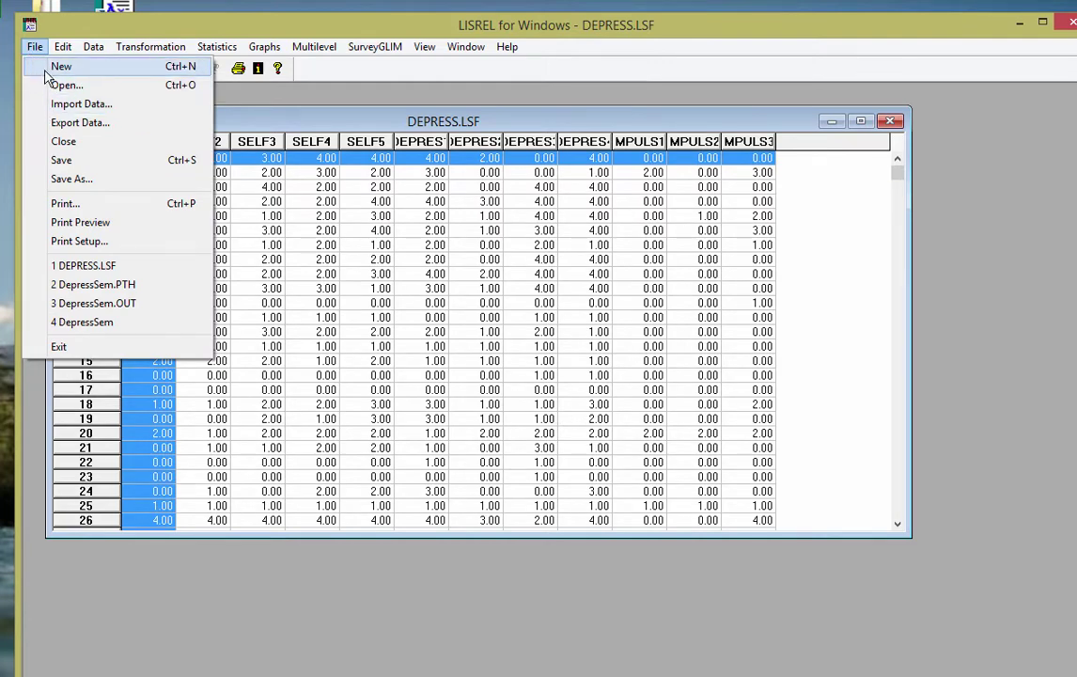
pyautogui.click(44, 72)
pyautogui.click(195, 173)
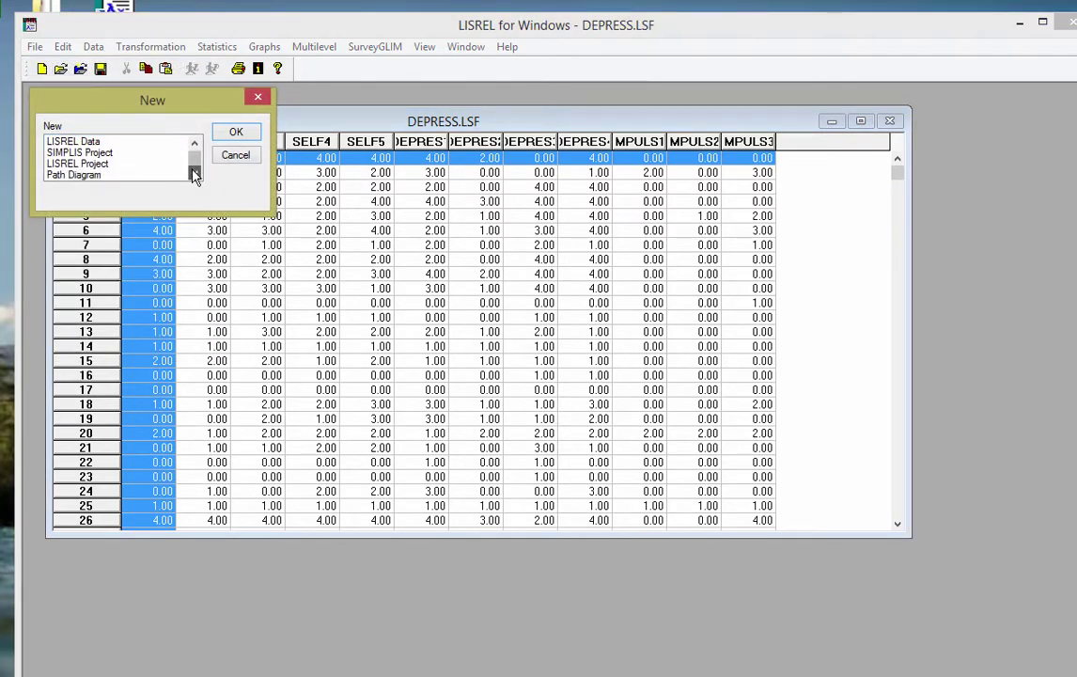
pyautogui.click(162, 175)
pyautogui.click(235, 135)
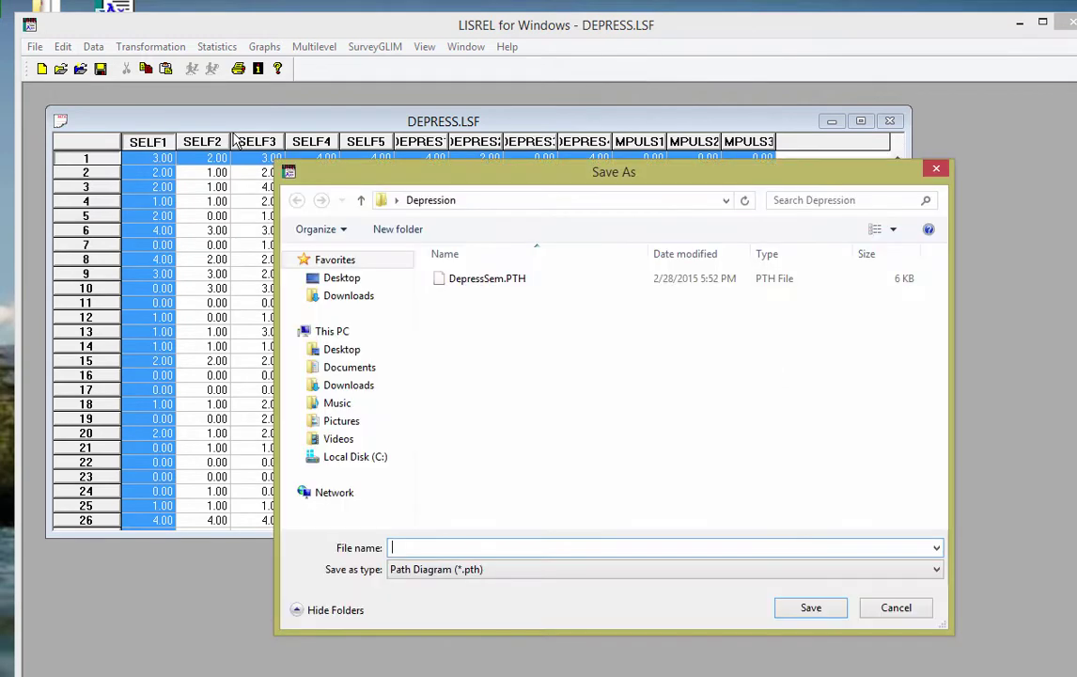
pyautogui.write('De')
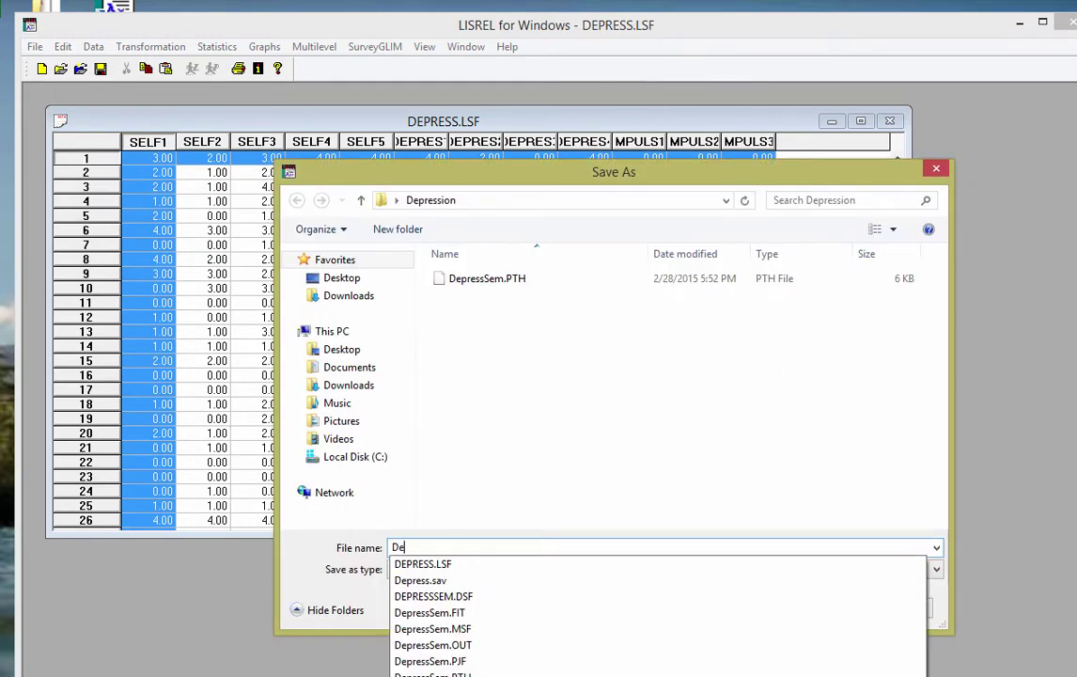
pyautogui.write('pressi')
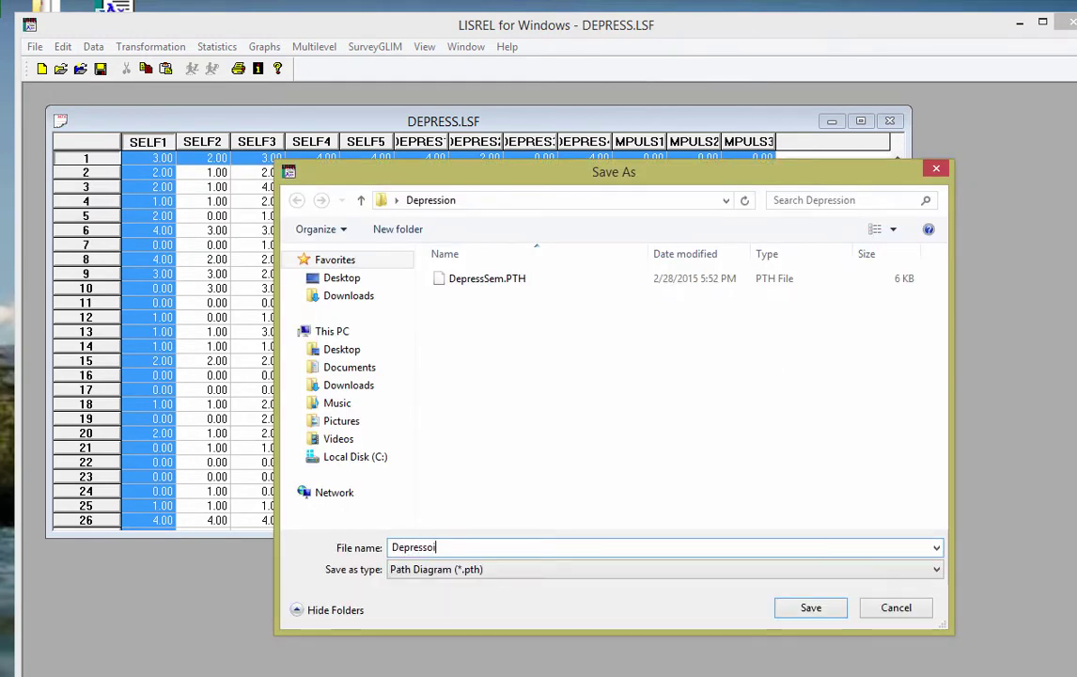
pyautogui.press('BackSpace')
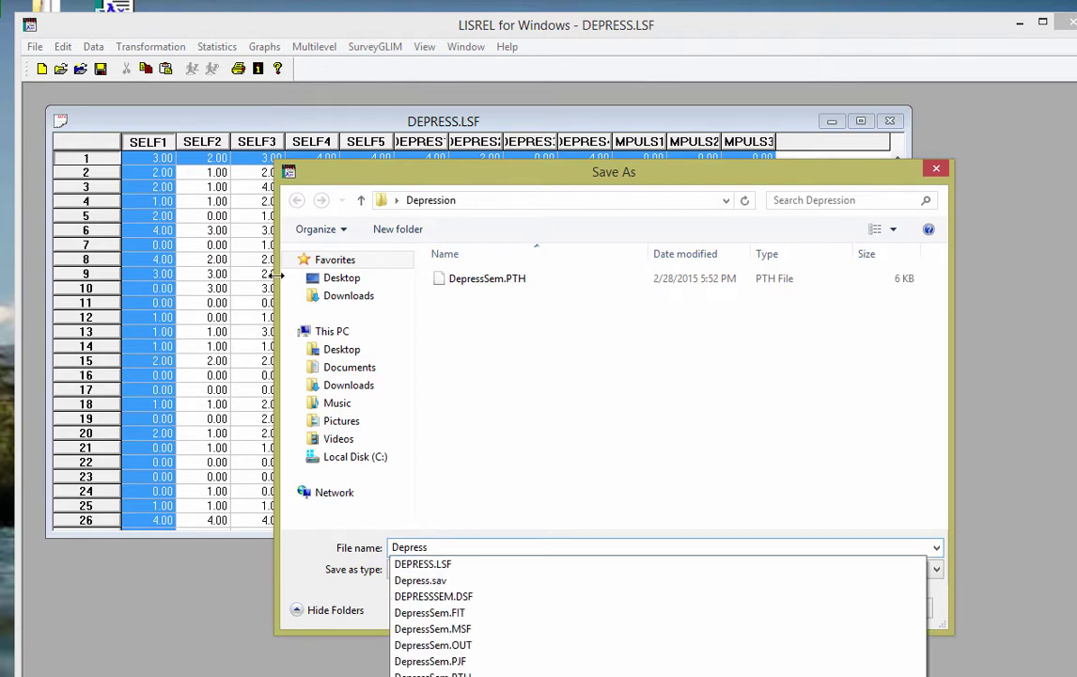
pyautogui.click(524, 388)
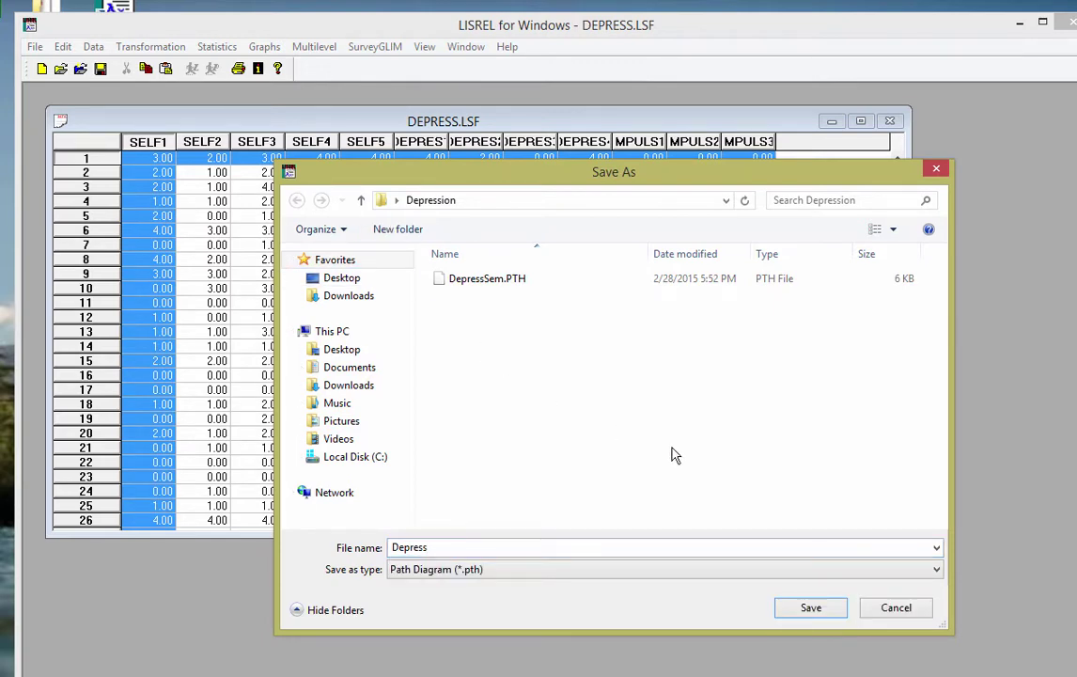
pyautogui.click(843, 609)
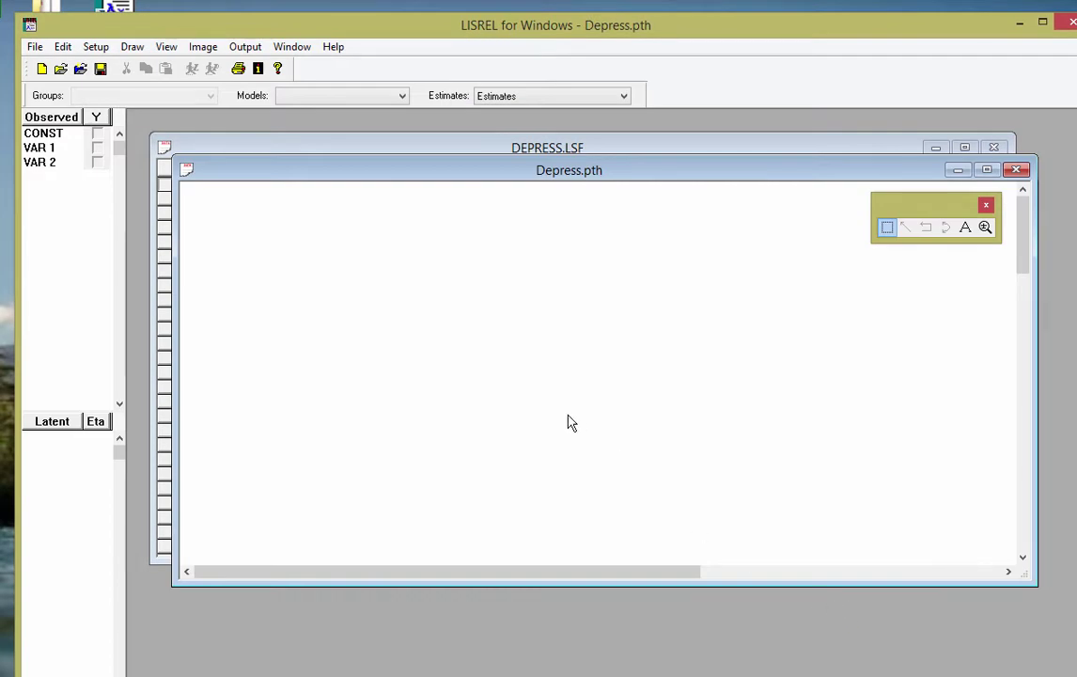
# Step: Read the path diagram's observed variables from the LISREL System File DEPRESS.LSF in the Depression folder
pyautogui.click(94, 48)
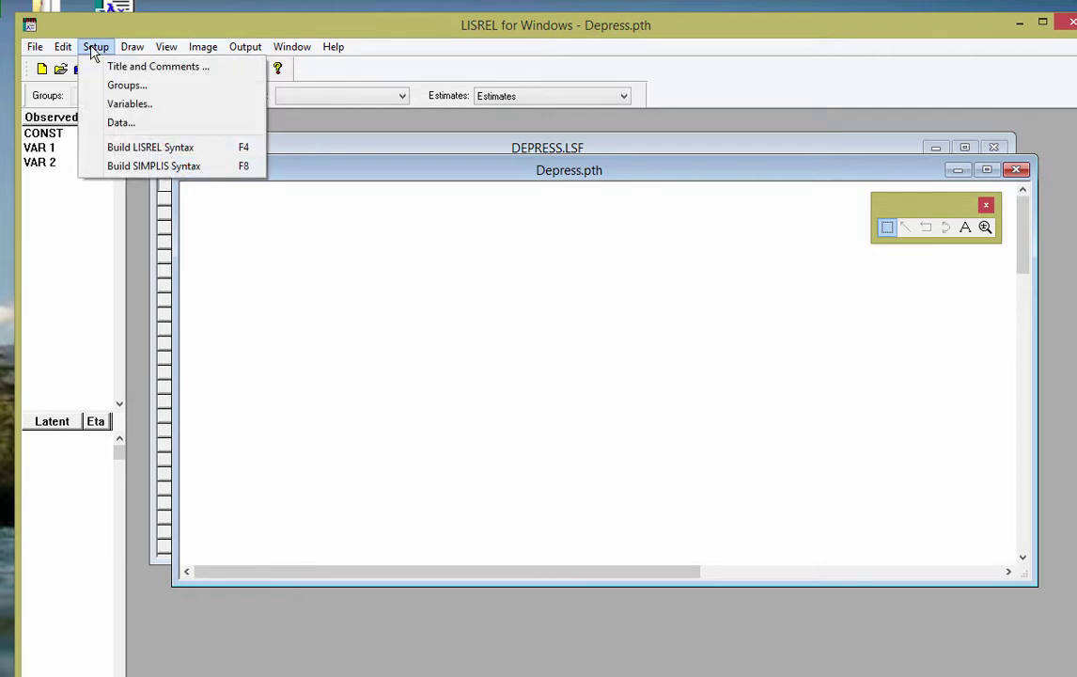
pyautogui.click(108, 104)
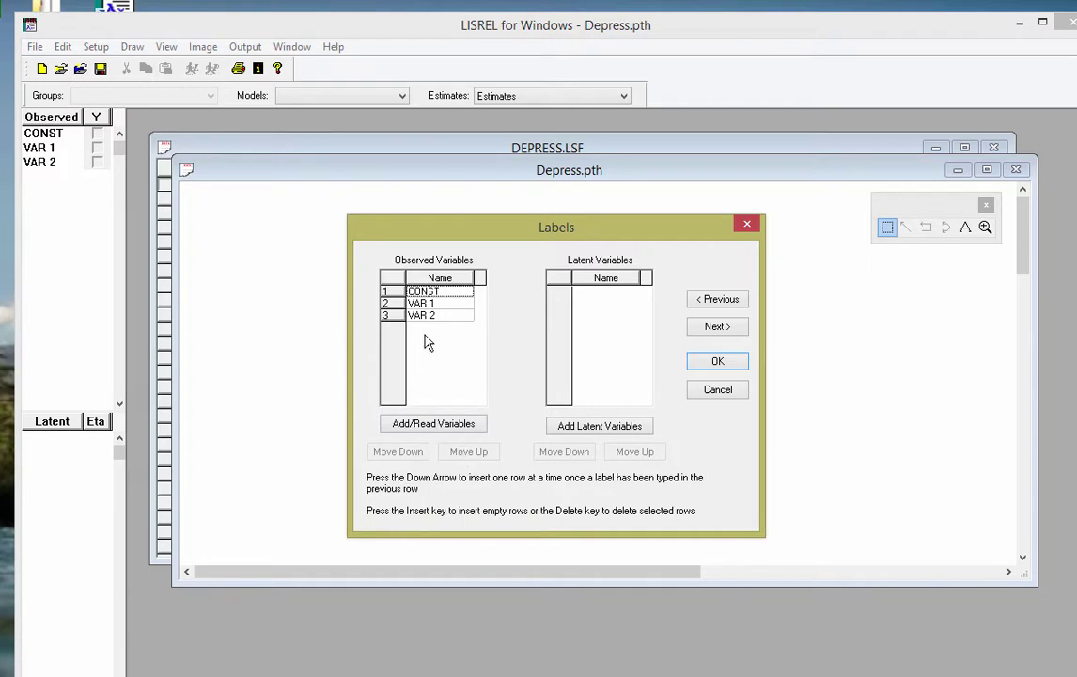
pyautogui.click(447, 425)
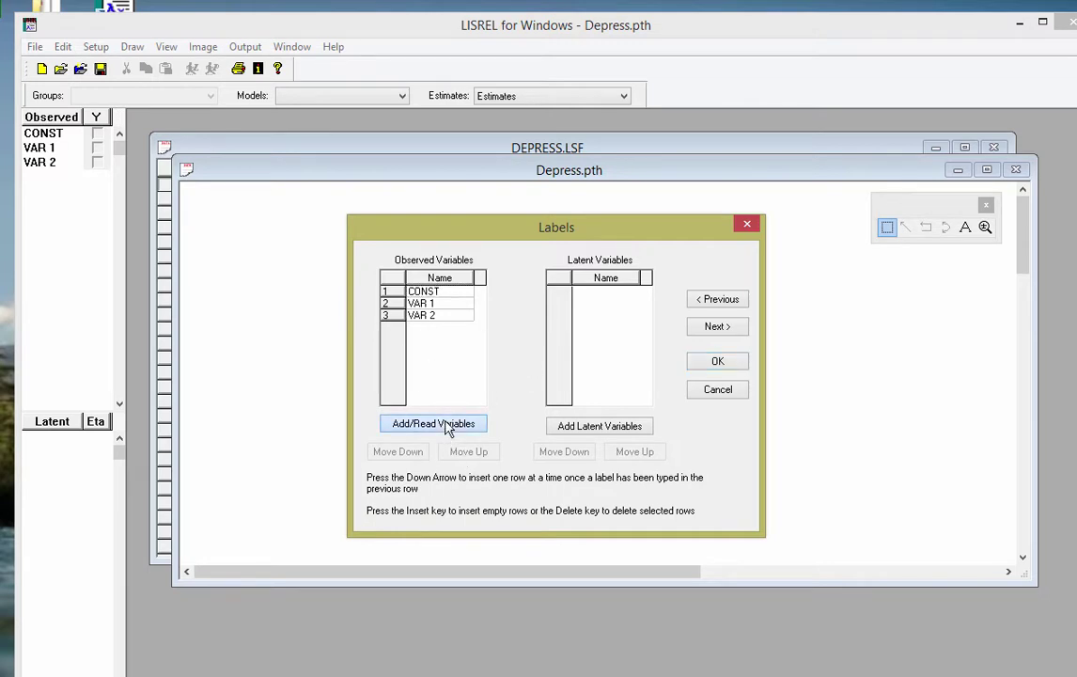
pyautogui.click(448, 426)
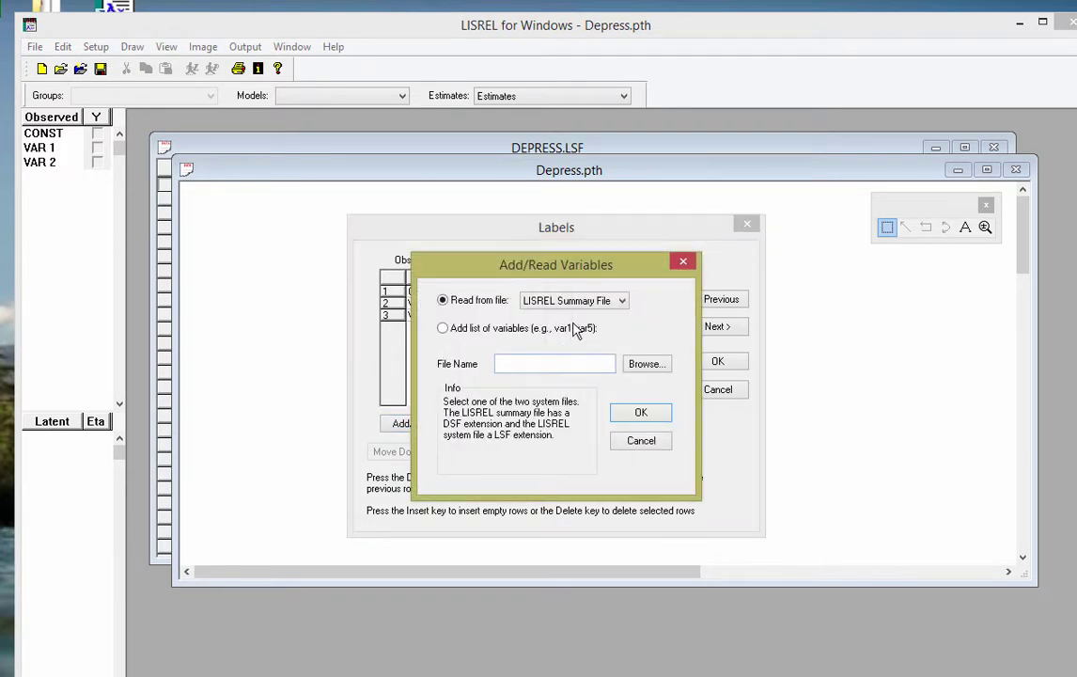
pyautogui.click(523, 300)
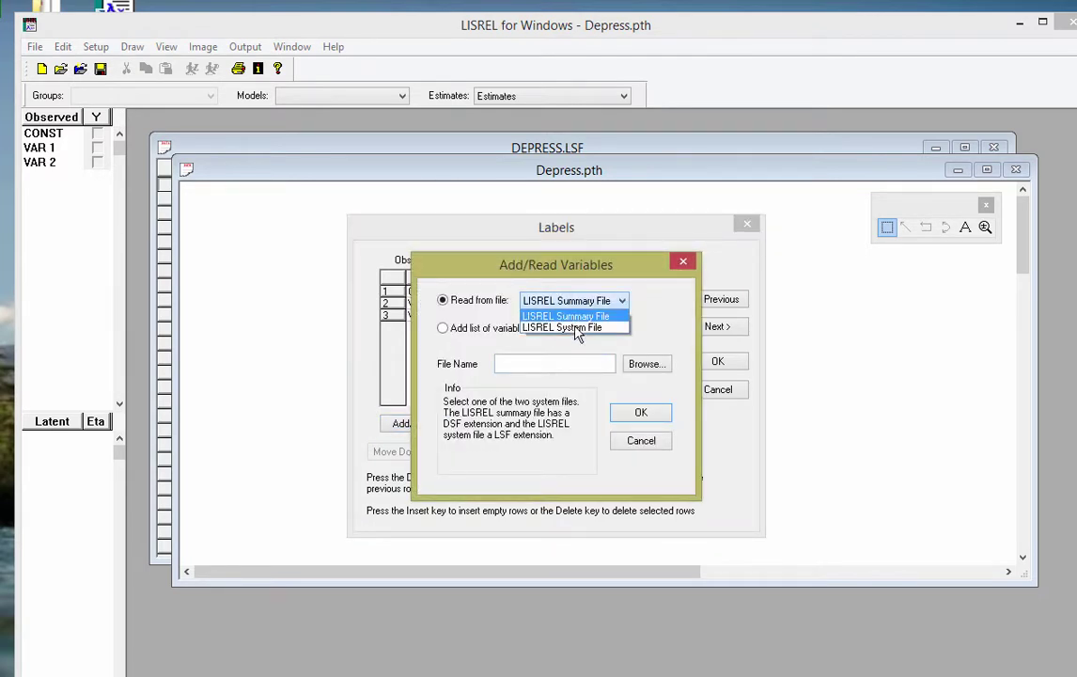
pyautogui.click(578, 328)
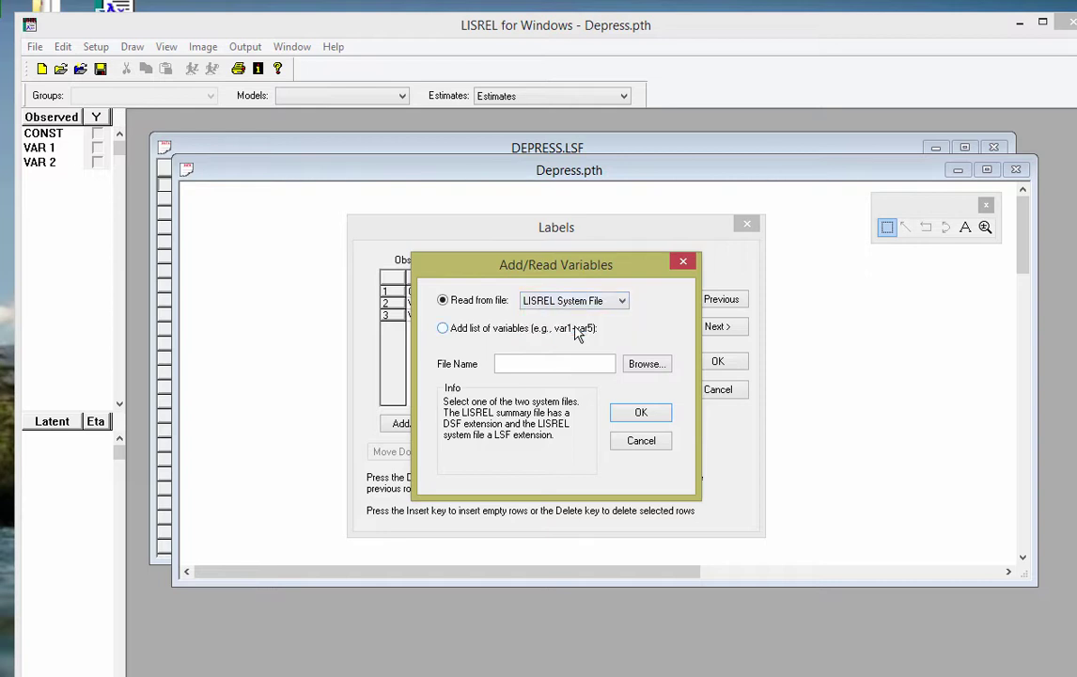
pyautogui.click(645, 364)
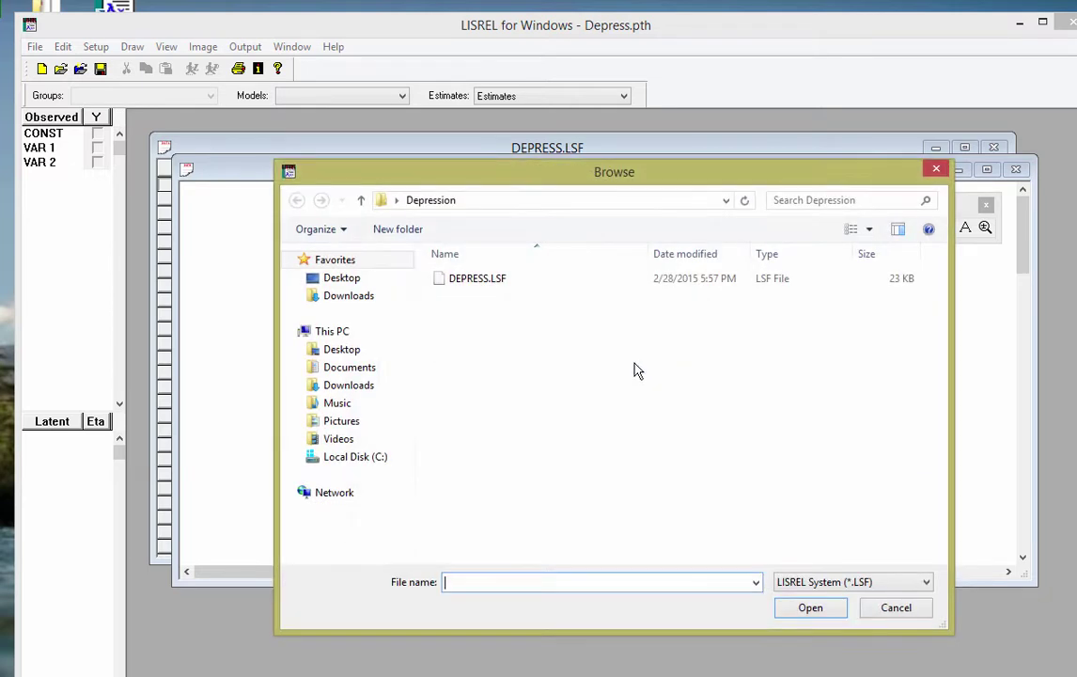
pyautogui.click(512, 282)
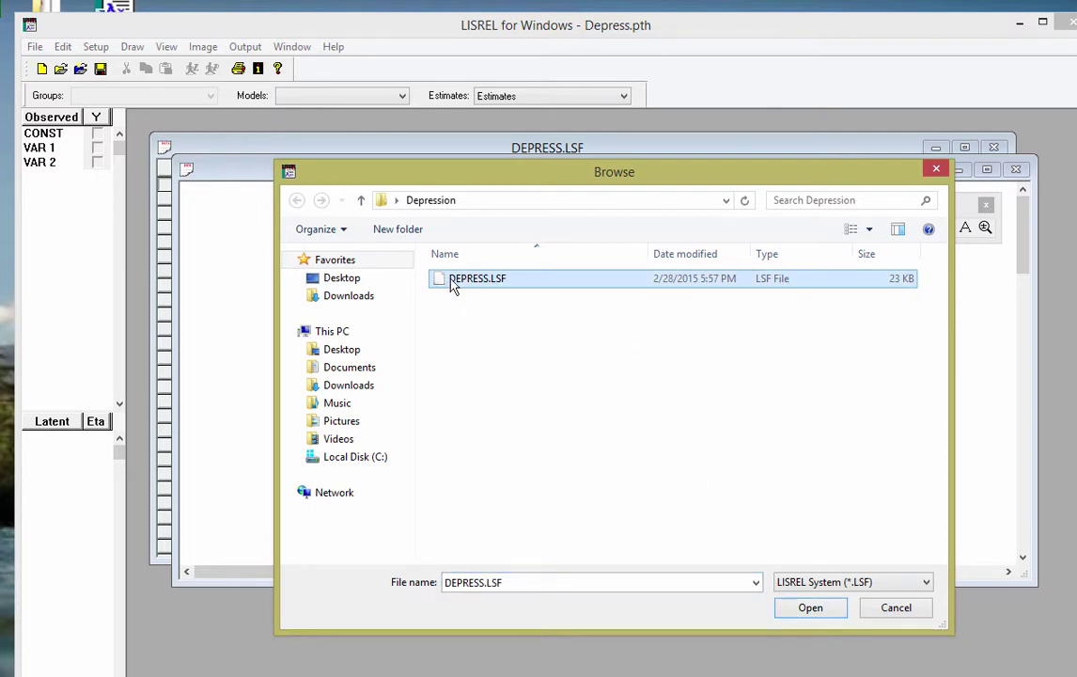
pyautogui.click(807, 607)
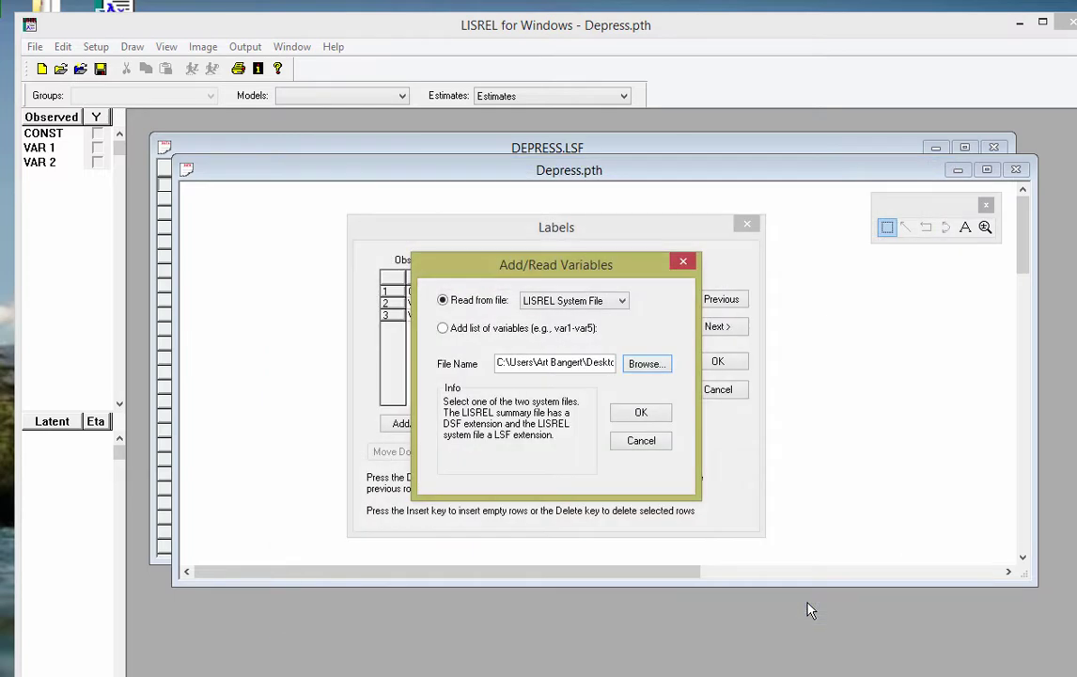
pyautogui.click(642, 415)
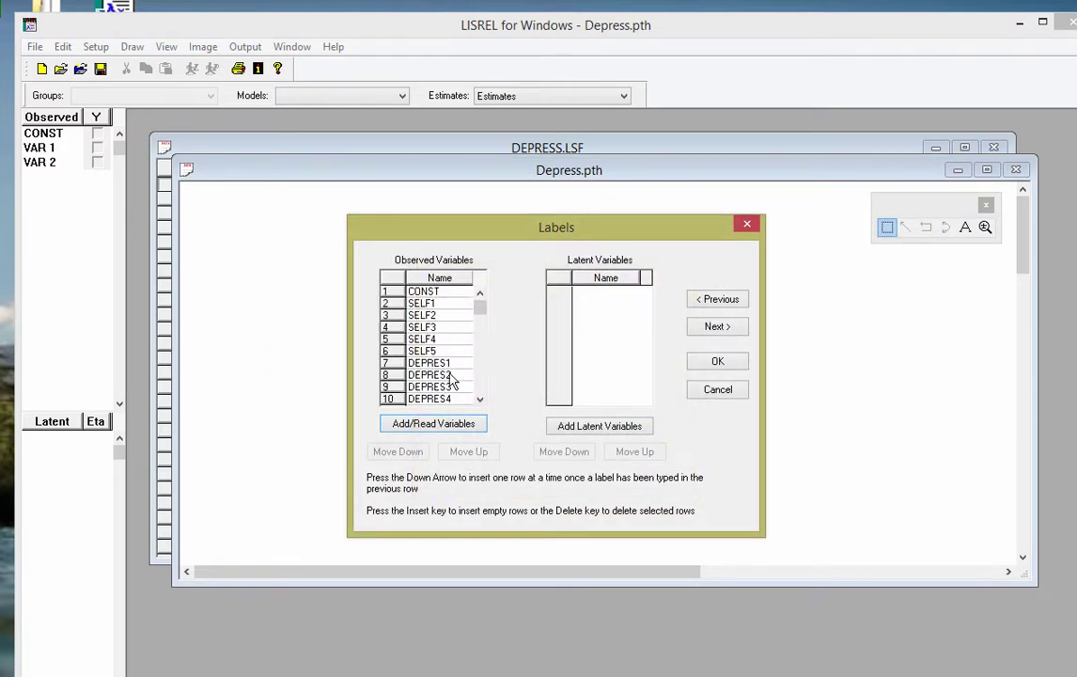
pyautogui.moveTo(480, 308); pyautogui.dragTo(473, 385)
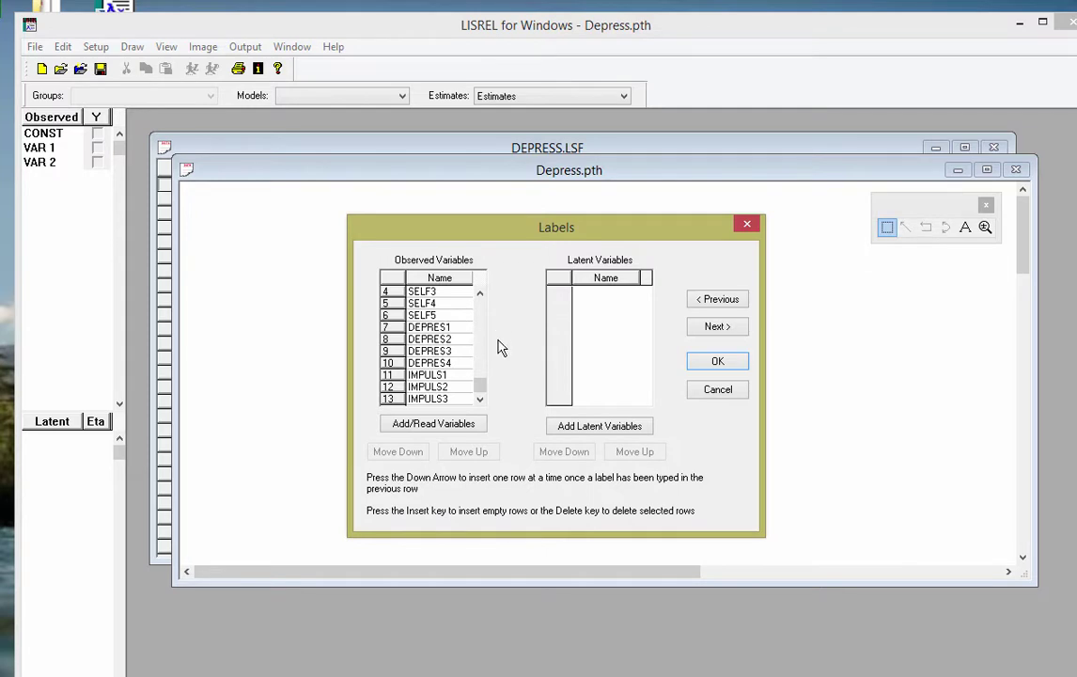
# Step: Add the latent variables Depress, Selfest and Impulse to the path diagram's labels
pyautogui.click(580, 428)
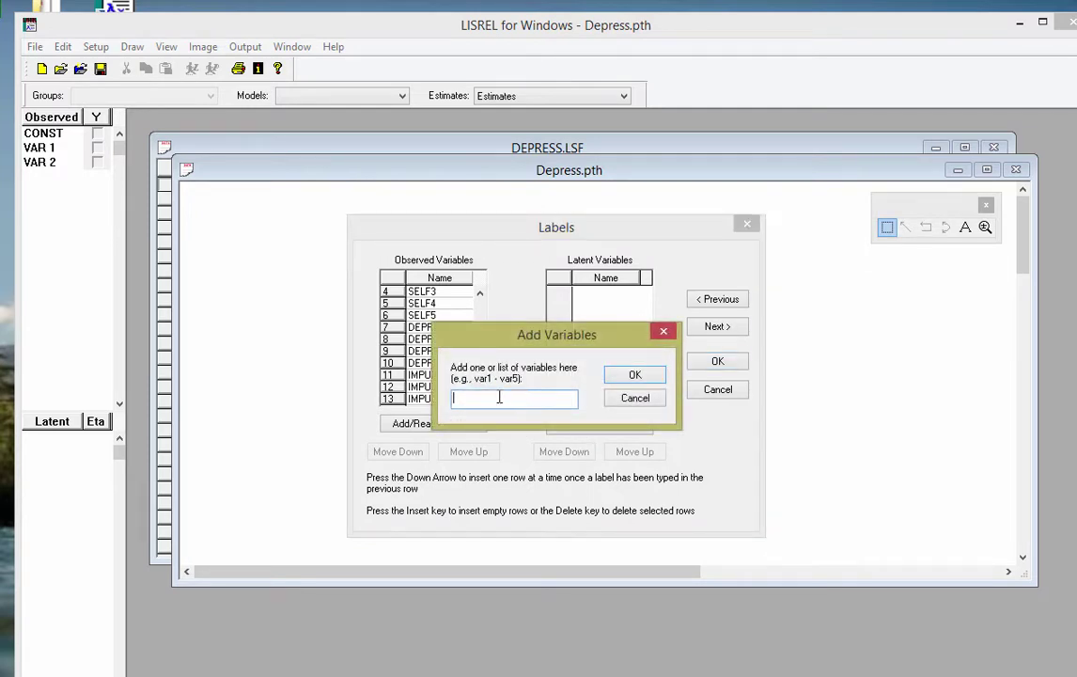
pyautogui.click(636, 375)
pyautogui.click(632, 375)
pyautogui.click(585, 425)
pyautogui.click(632, 376)
pyautogui.click(626, 428)
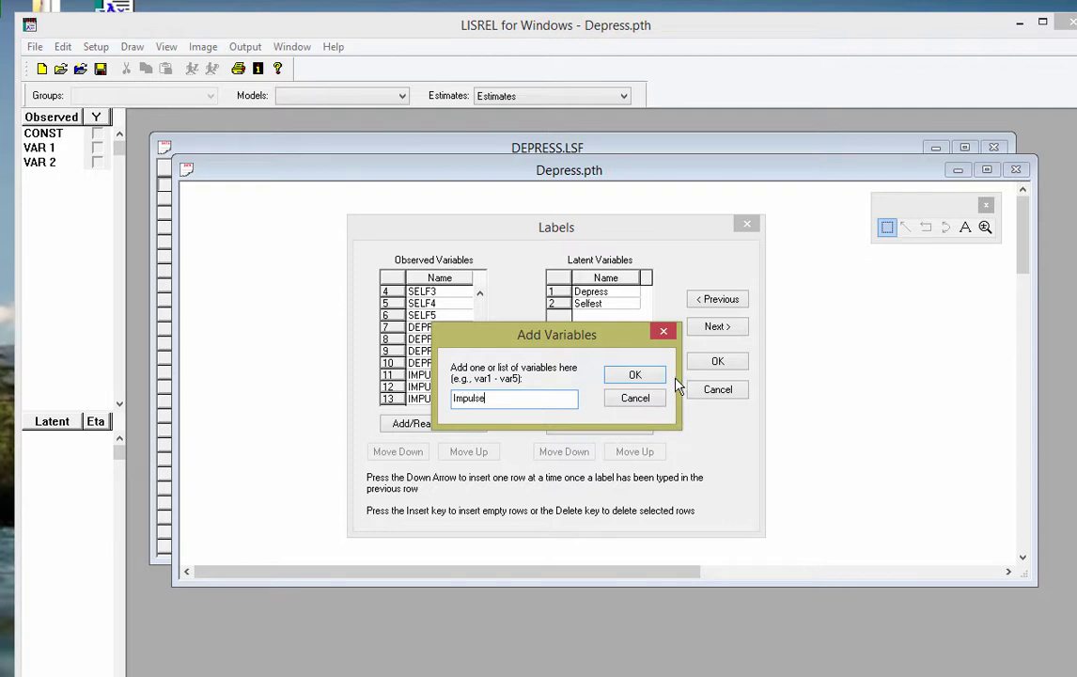
pyautogui.click(636, 375)
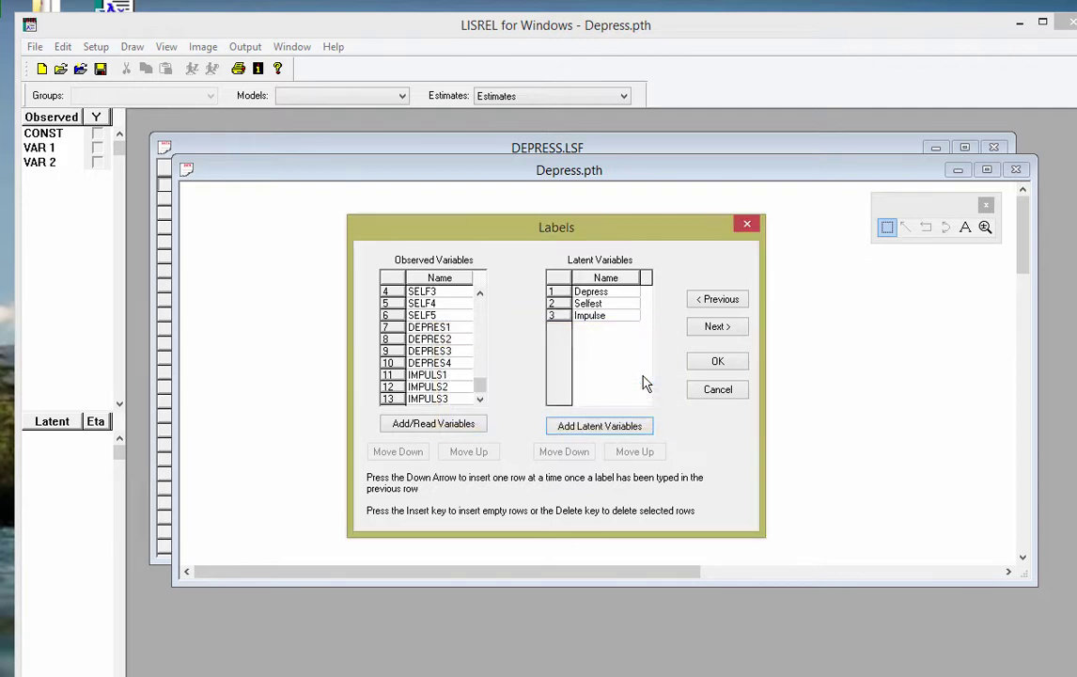
pyautogui.click(730, 366)
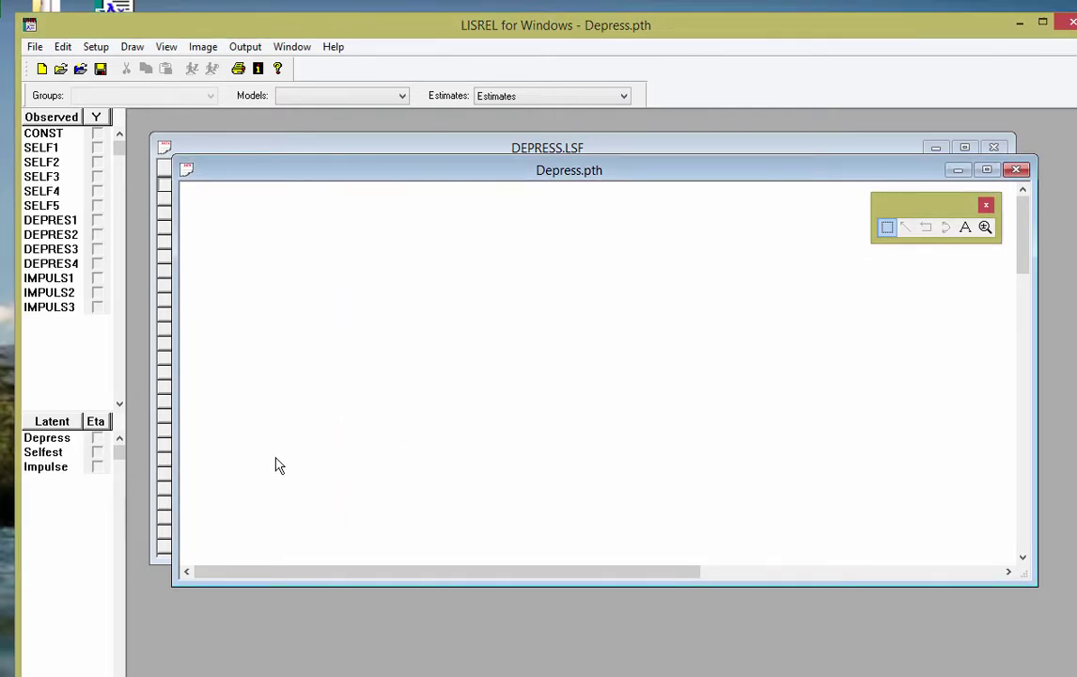
# Step: Mark Selfest and Impulse as Eta variables and place them on the diagram, with Depress to their left
pyautogui.click(98, 453)
pyautogui.click(98, 466)
pyautogui.moveTo(47, 458); pyautogui.dragTo(576, 324)
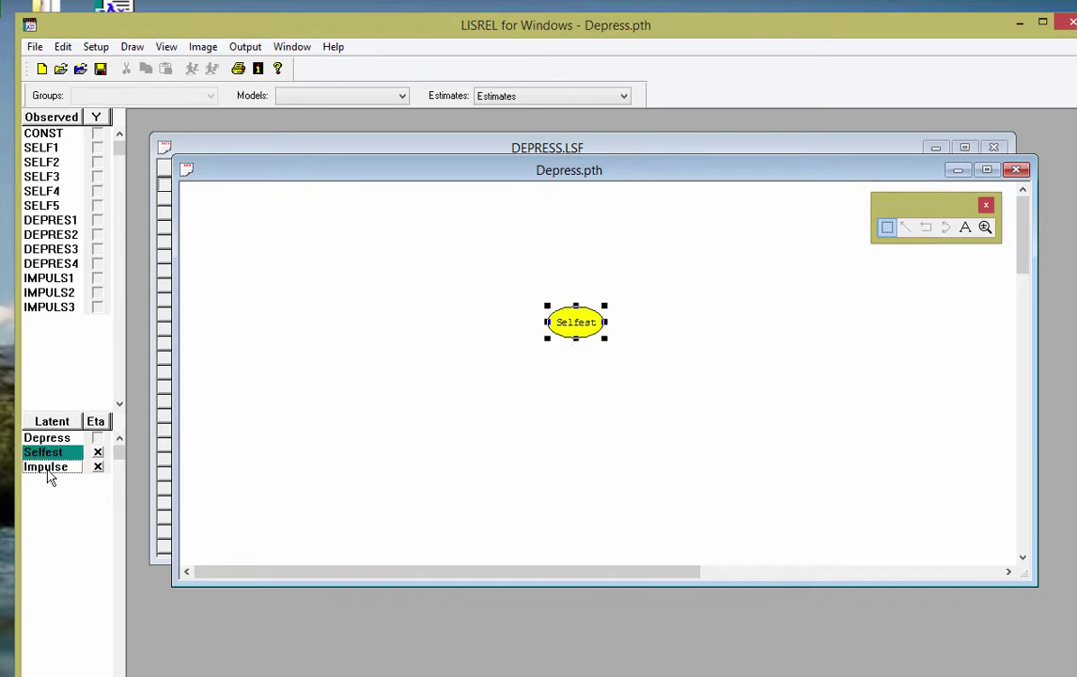
pyautogui.moveTo(48, 473); pyautogui.dragTo(580, 458)
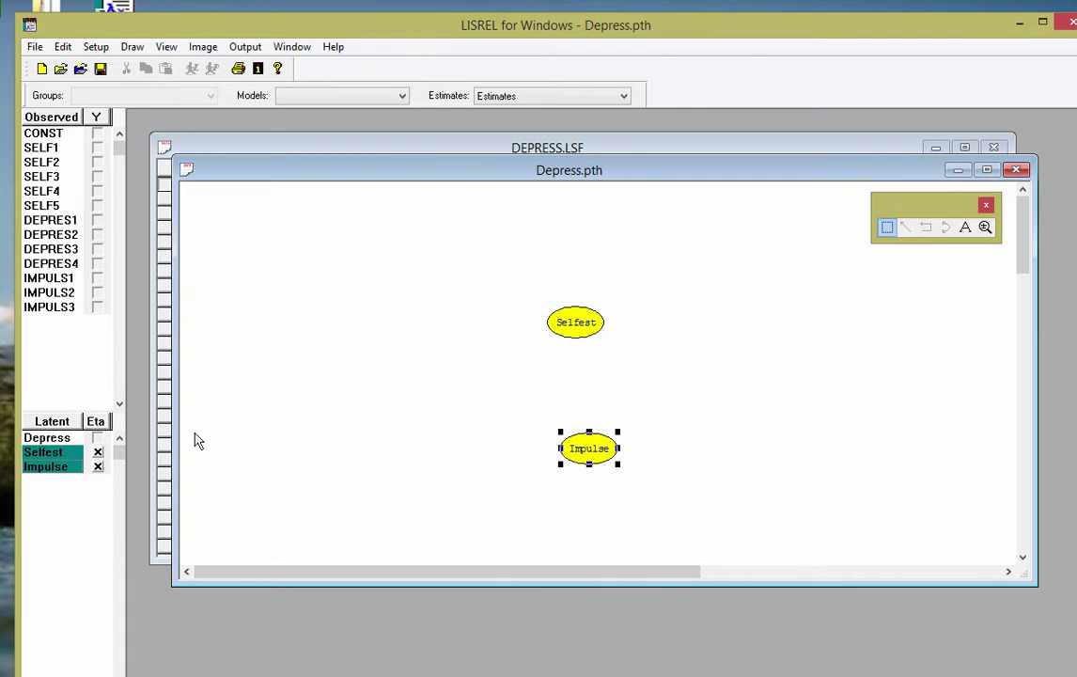
pyautogui.moveTo(48, 438); pyautogui.dragTo(393, 378)
pyautogui.click(381, 461)
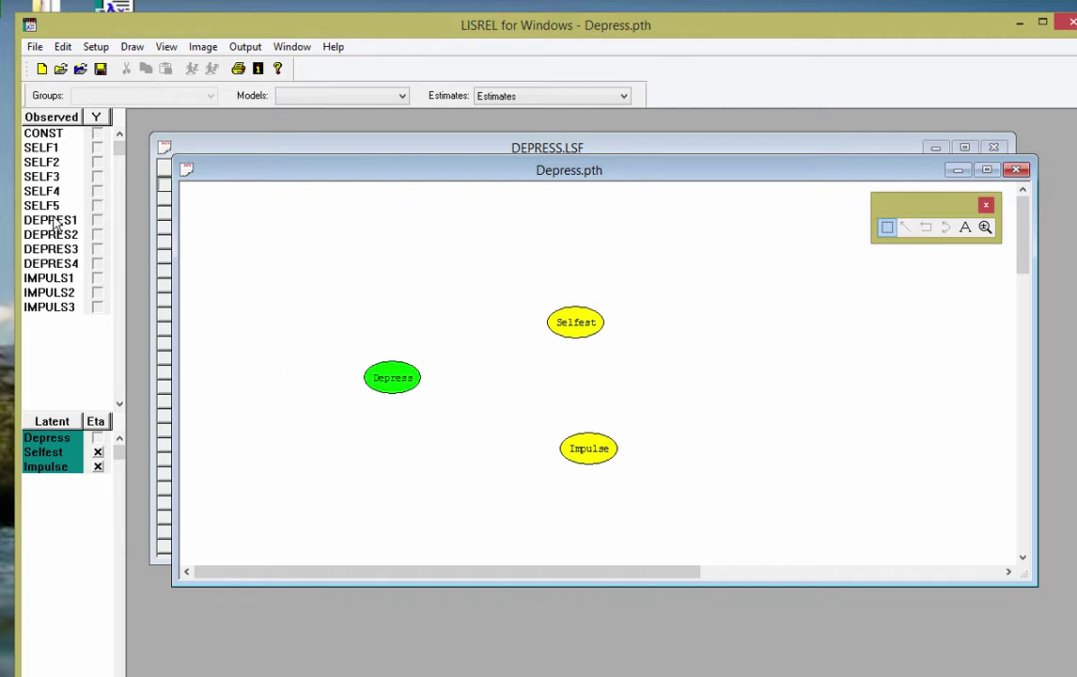
# Step: Place the observed variables DEPRES1 to DEPRES4 in a column to the left of the Depress ellipse
pyautogui.moveTo(54, 223); pyautogui.dragTo(255, 303)
pyautogui.moveTo(56, 232); pyautogui.dragTo(267, 347)
pyautogui.moveTo(66, 249); pyautogui.dragTo(267, 390)
pyautogui.moveTo(56, 264); pyautogui.dragTo(269, 444)
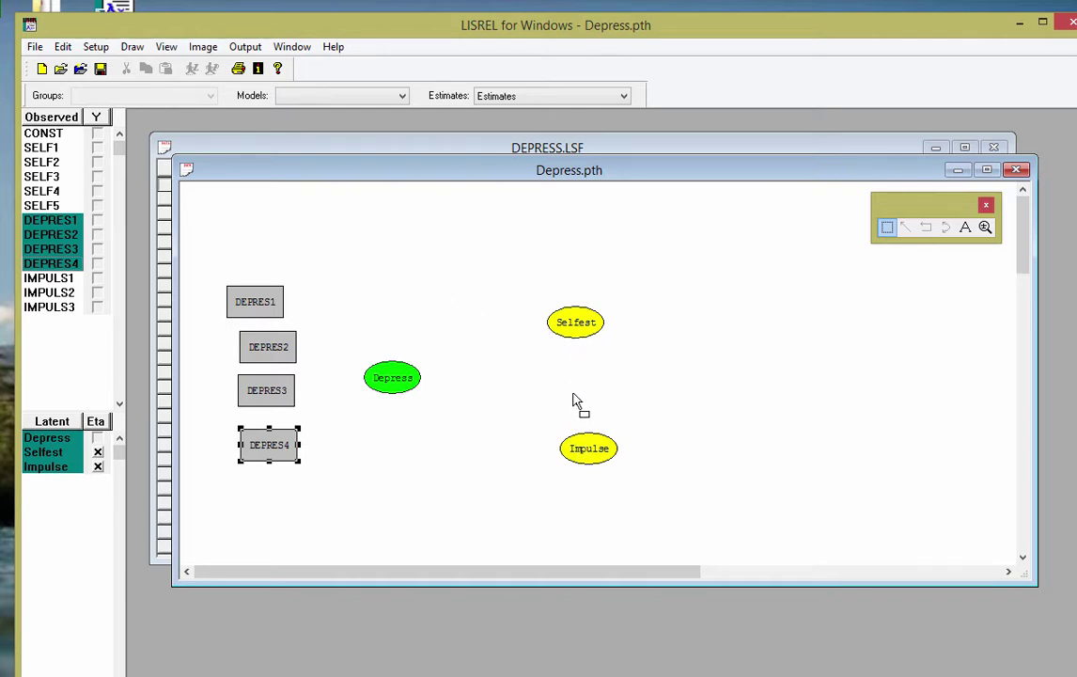
# Step: Mark the observed variables SELF1 to SELF5 as Y variables
pyautogui.click(98, 148)
pyautogui.click(98, 162)
pyautogui.click(97, 177)
pyautogui.click(98, 191)
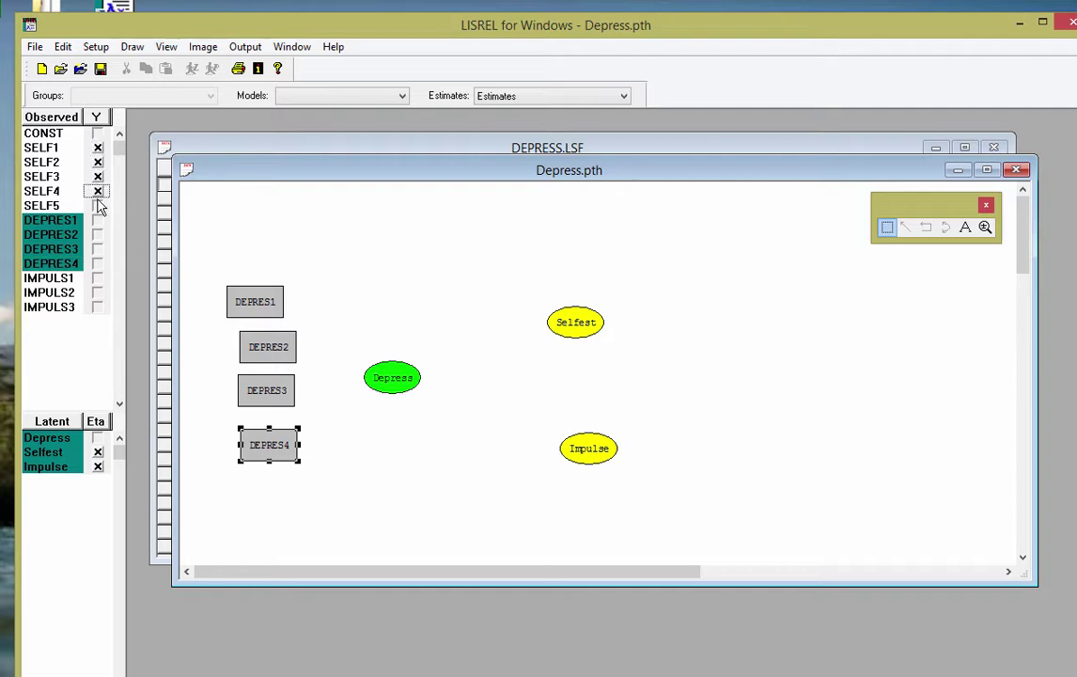
pyautogui.click(98, 205)
# Step: Place SELF1 to SELF5 on the diagram from top to bottom, to the right of the Selfest ellipse
pyautogui.moveTo(47, 147); pyautogui.dragTo(627, 248)
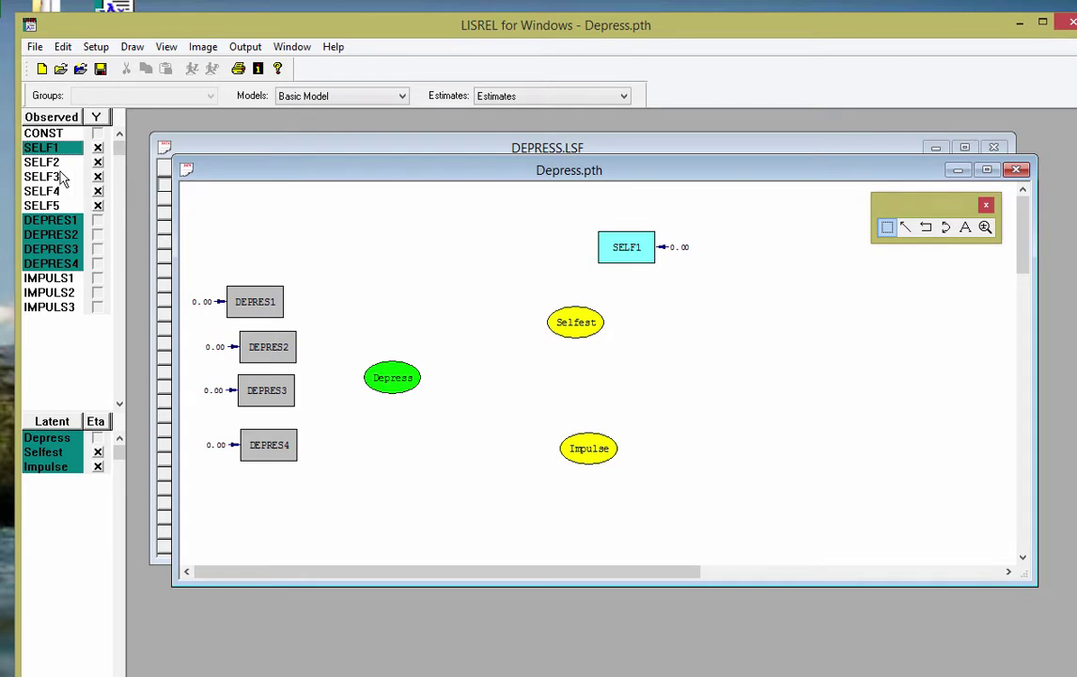
pyautogui.moveTo(42, 162); pyautogui.dragTo(664, 310)
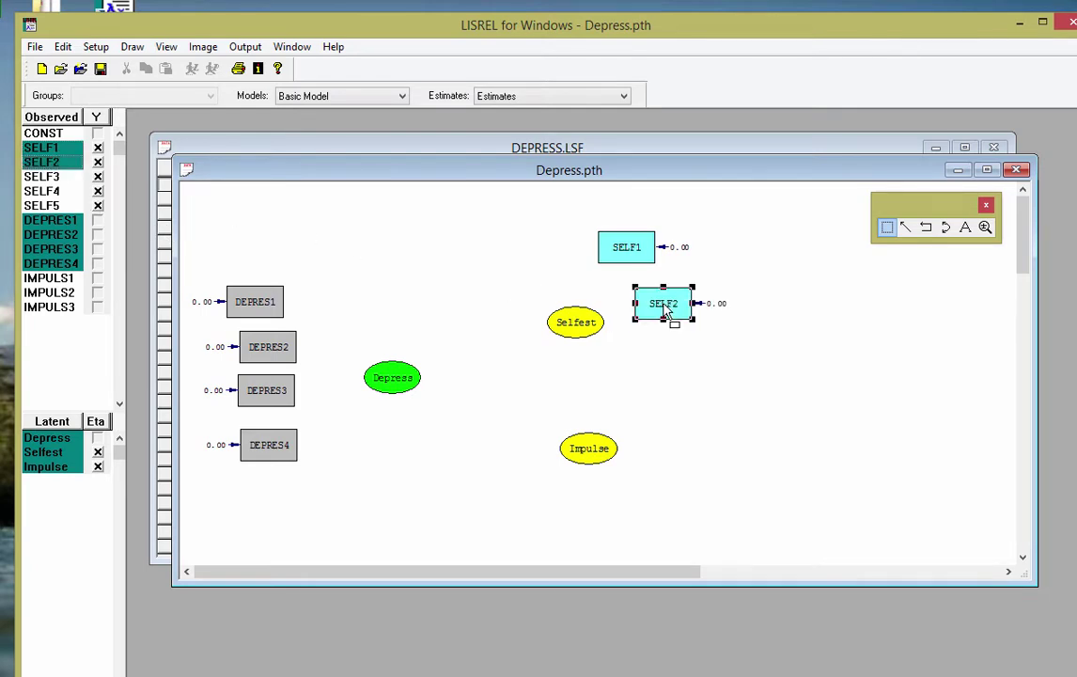
pyautogui.moveTo(59, 175); pyautogui.dragTo(664, 348)
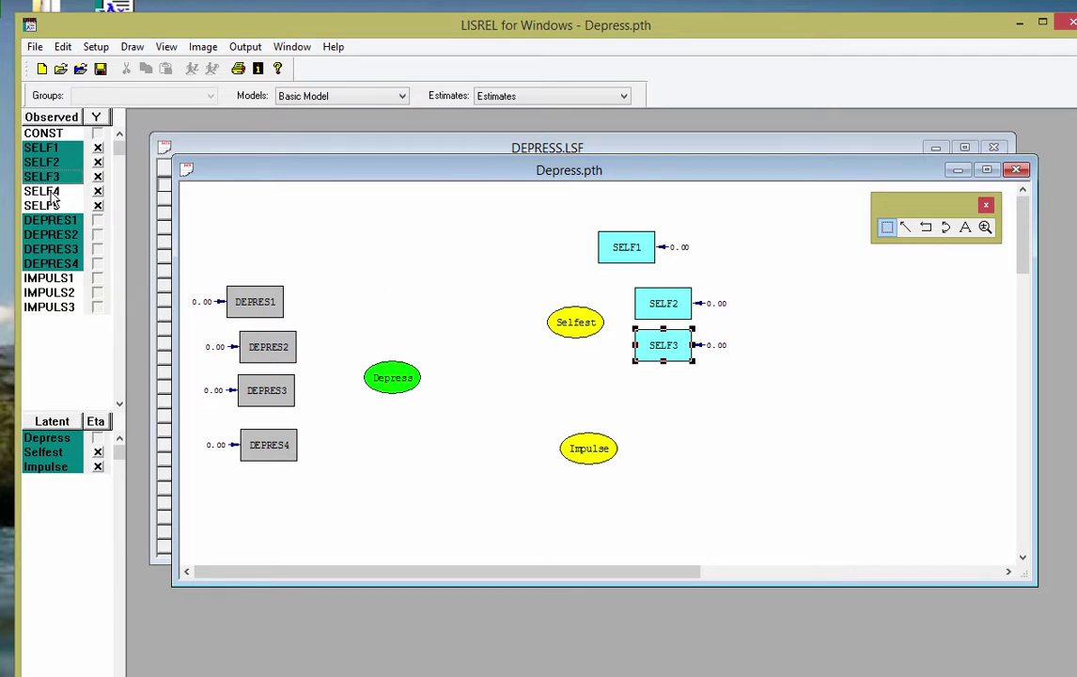
pyautogui.moveTo(54, 197); pyautogui.dragTo(676, 379)
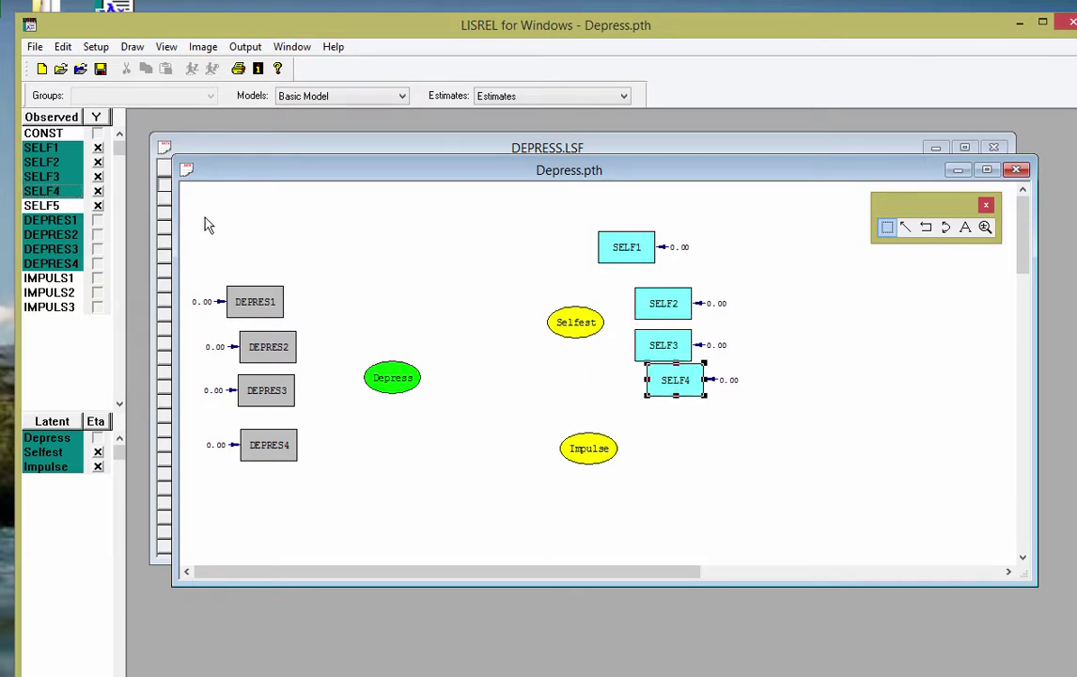
pyautogui.moveTo(43, 205); pyautogui.dragTo(689, 425)
# Step: Shrink the SELF1 box and match SELF1 to SELF5 to the smallest width and height
pyautogui.click(624, 256)
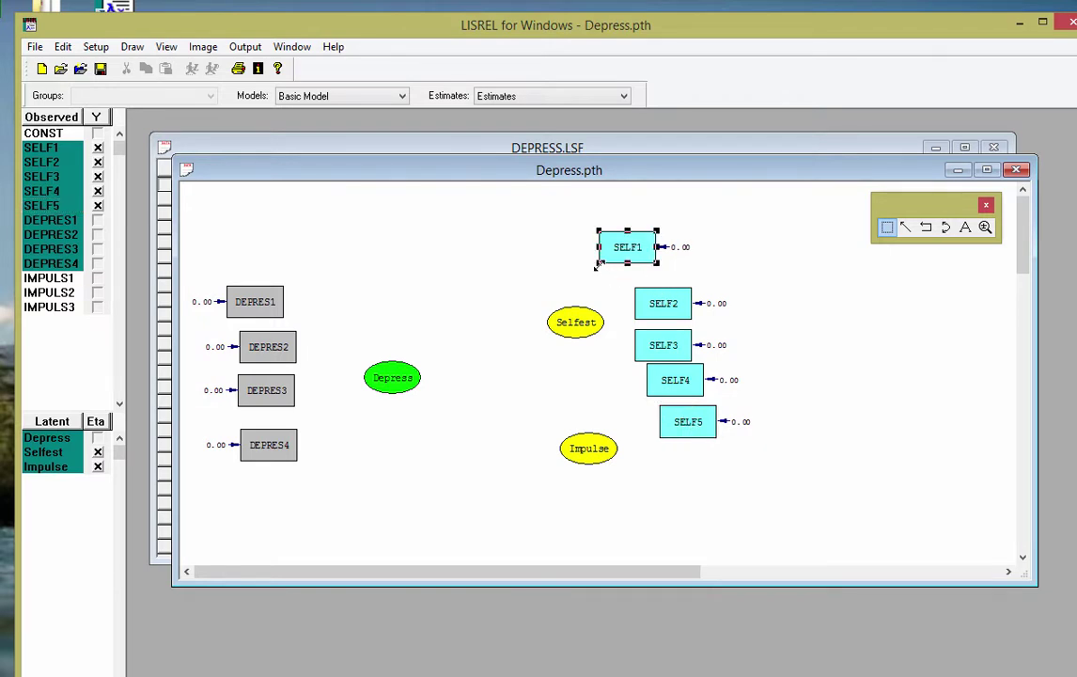
pyautogui.moveTo(598, 263); pyautogui.dragTo(698, 453)
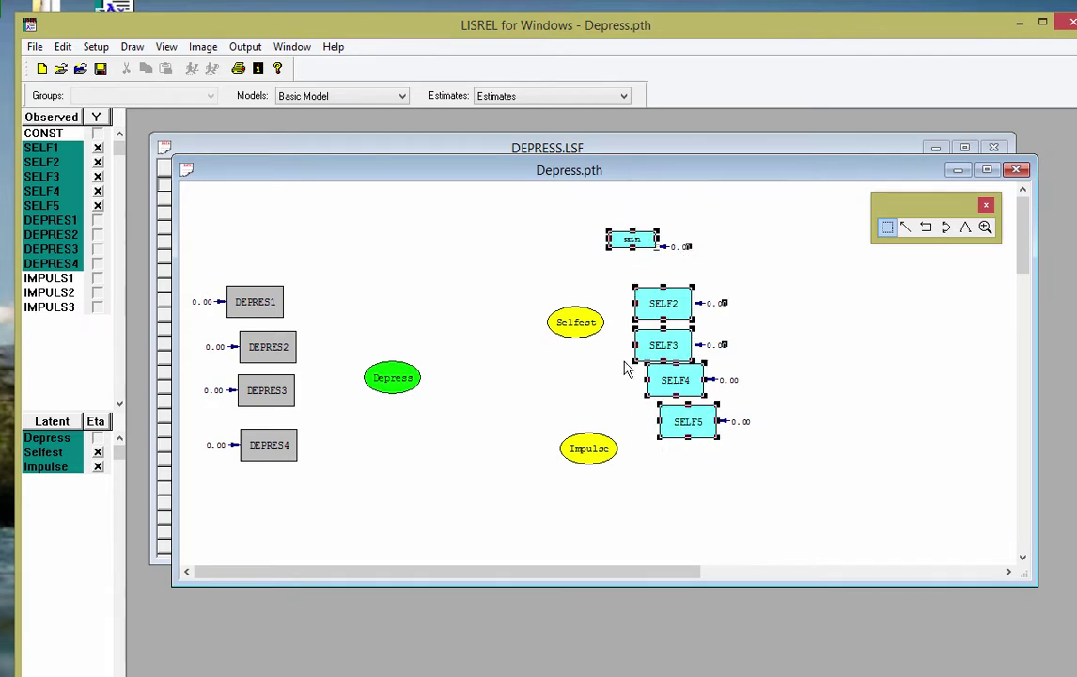
pyautogui.click(203, 47)
pyautogui.moveTo(221, 168)
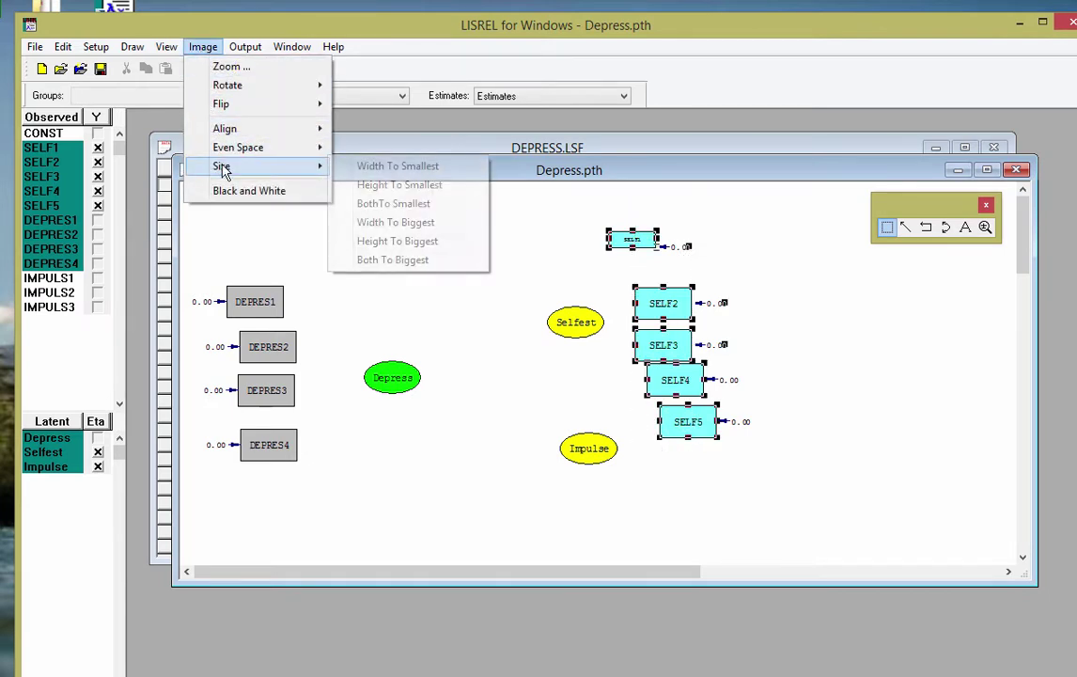
pyautogui.click(362, 208)
# Step: Move the resized SELF boxes up and closer together in a column beside the Selfest ellipse
pyautogui.moveTo(641, 297); pyautogui.dragTo(657, 271)
pyautogui.click(745, 289)
pyautogui.moveTo(668, 331); pyautogui.dragTo(655, 299)
pyautogui.moveTo(669, 365); pyautogui.dragTo(646, 326)
pyautogui.moveTo(686, 410); pyautogui.dragTo(659, 365)
# Step: Mark IMPULS1 to IMPULS3 as Y variables and place them in a column to the right of the Impulse ellipse
pyautogui.click(98, 279)
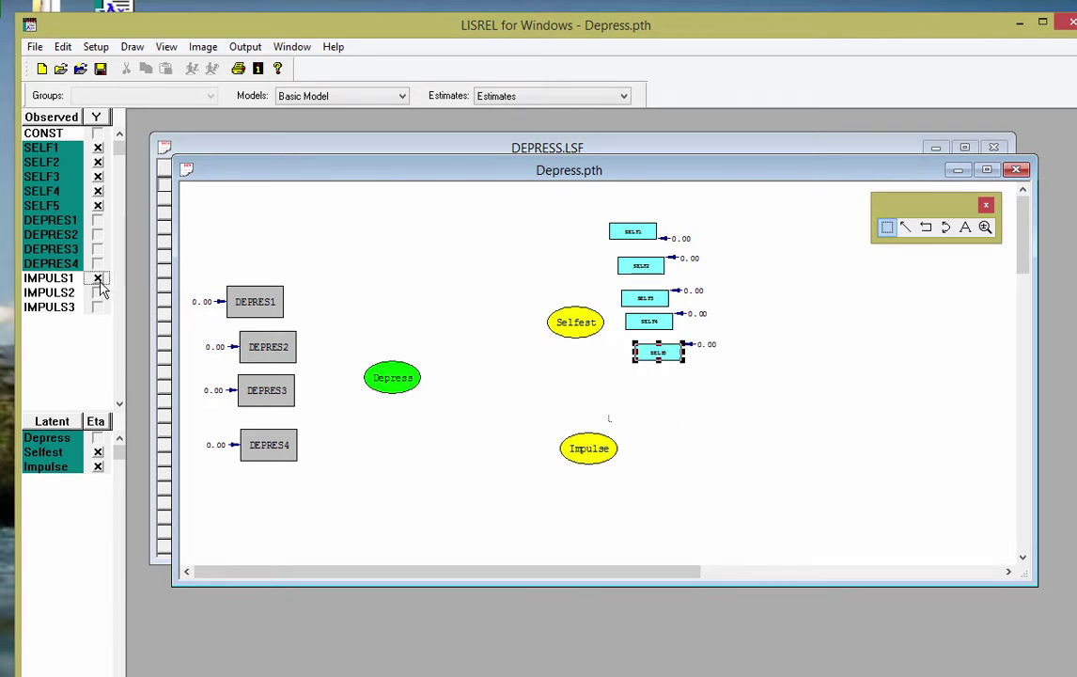
pyautogui.click(98, 292)
pyautogui.click(98, 308)
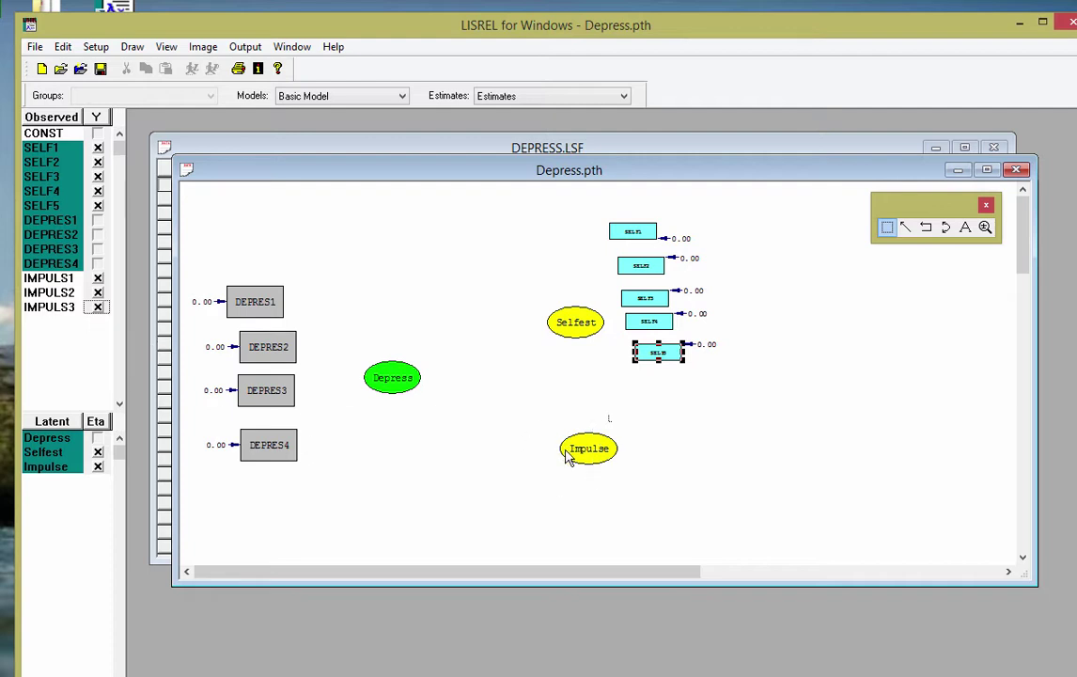
pyautogui.moveTo(52, 310); pyautogui.dragTo(679, 468)
pyautogui.moveTo(51, 292); pyautogui.dragTo(677, 438)
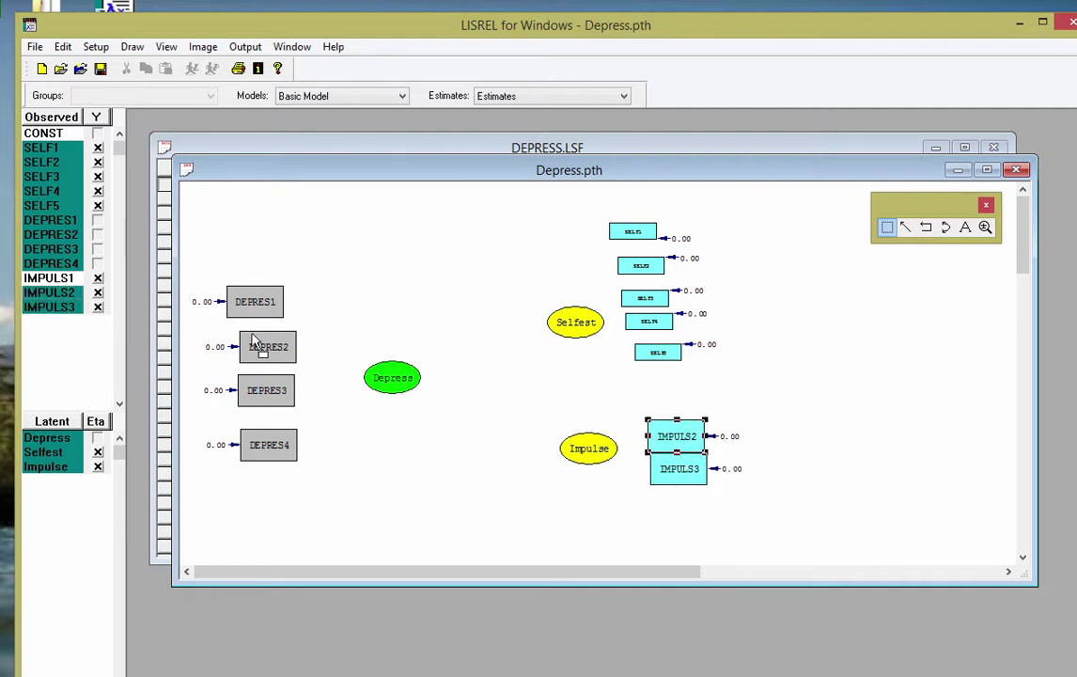
pyautogui.moveTo(58, 278); pyautogui.dragTo(683, 498)
# Step: Match the IMPULS1 to IMPULS3 boxes to the smallest width and height and move them down level with the Impulse ellipse
pyautogui.click(167, 53)
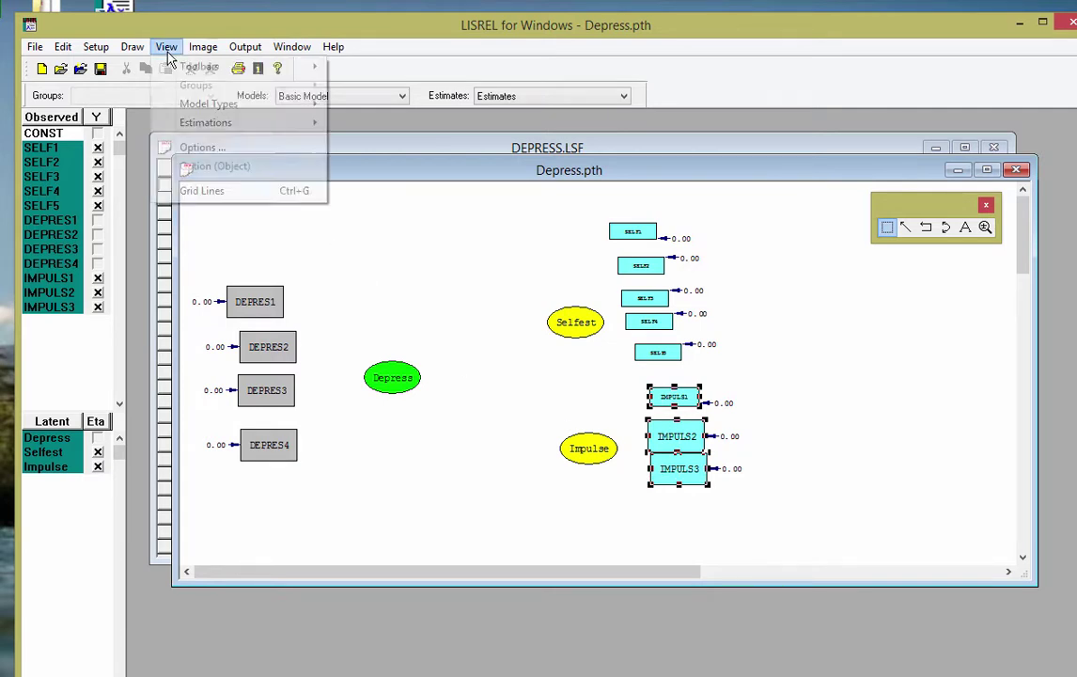
pyautogui.moveTo(201, 47)
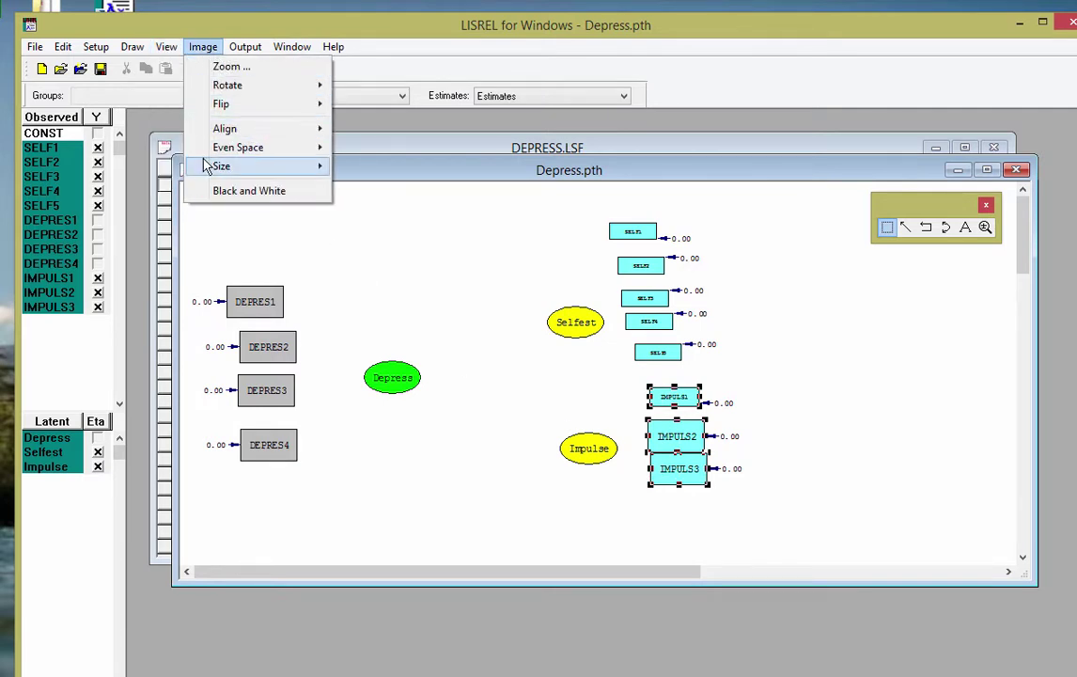
pyautogui.moveTo(268, 169)
pyautogui.click(363, 210)
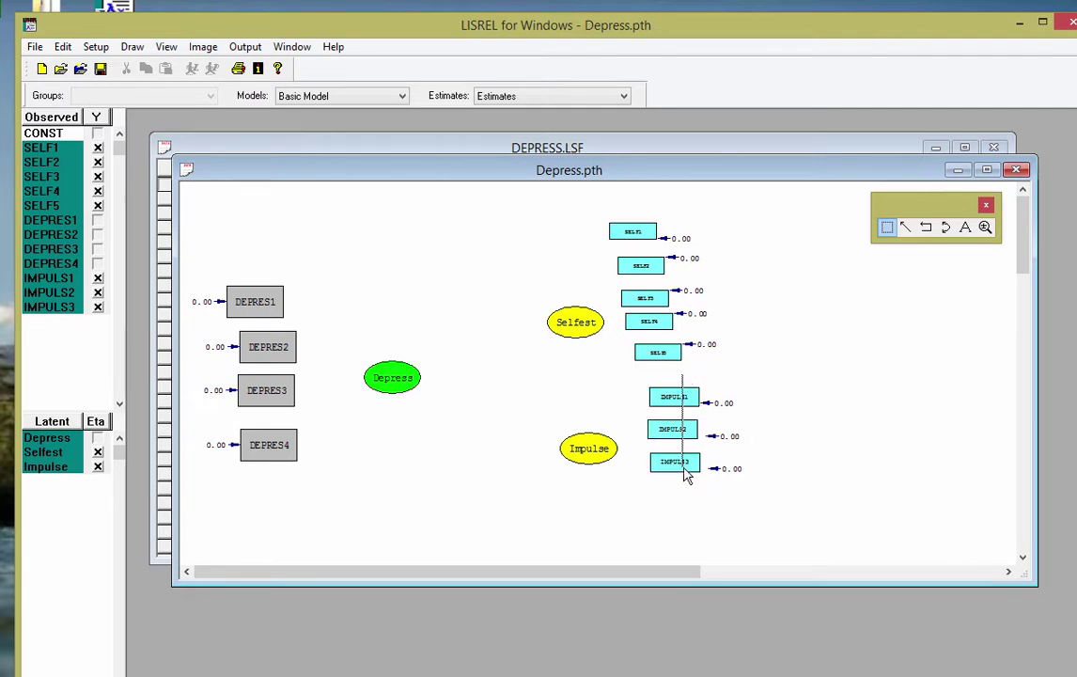
pyautogui.moveTo(683, 434); pyautogui.dragTo(683, 460)
pyautogui.click(777, 439)
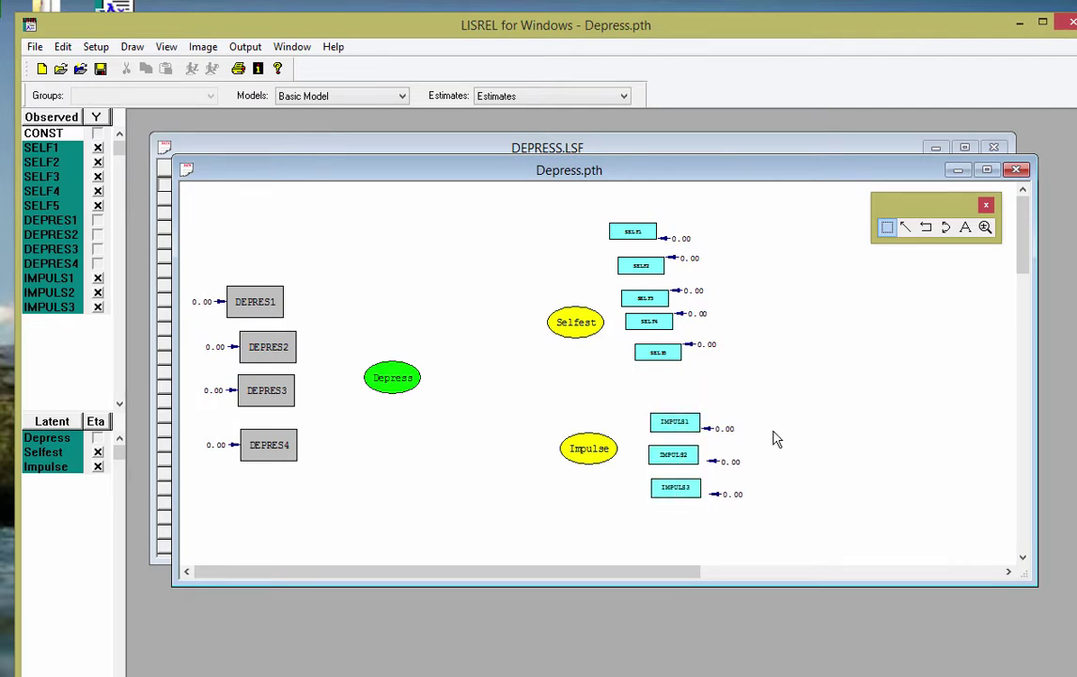
# Step: Draw one-way paths from Selfest to each of SELF1 to SELF5 and from Impulse to each of IMPULS1 to IMPULS3
pyautogui.click(905, 227)
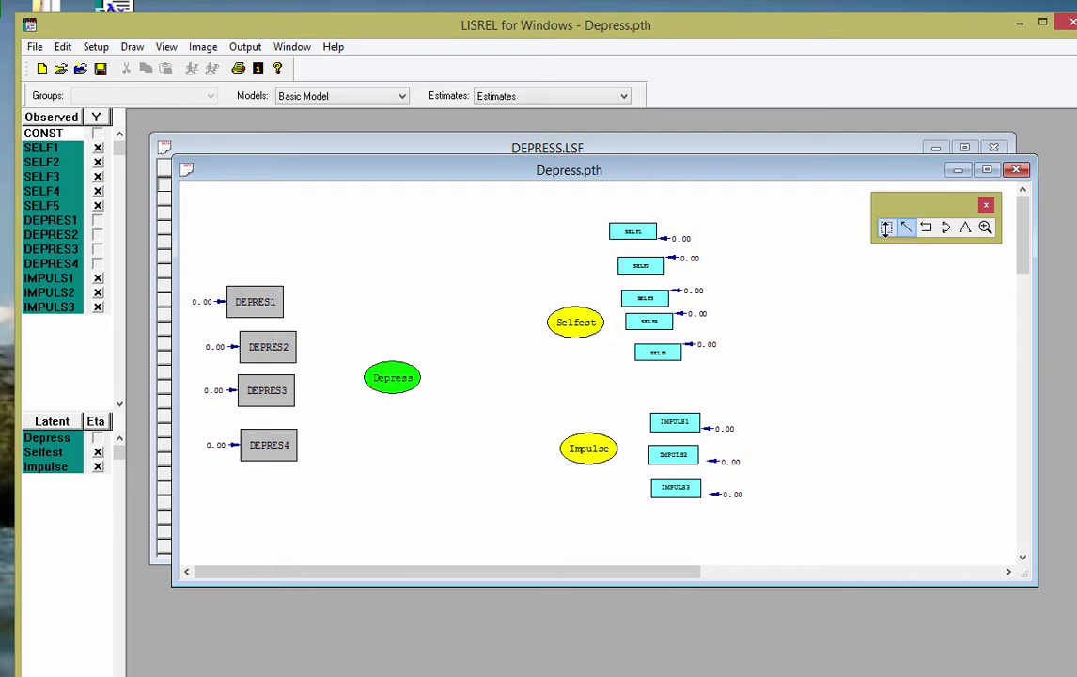
pyautogui.moveTo(564, 318); pyautogui.dragTo(628, 233)
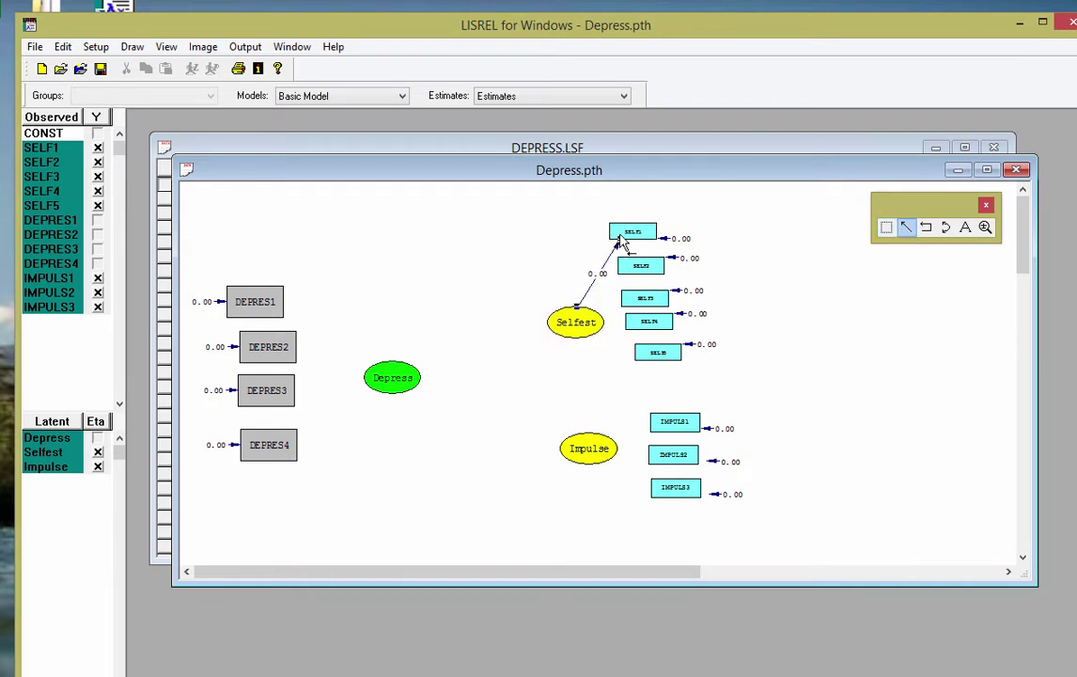
pyautogui.moveTo(589, 325); pyautogui.dragTo(639, 271)
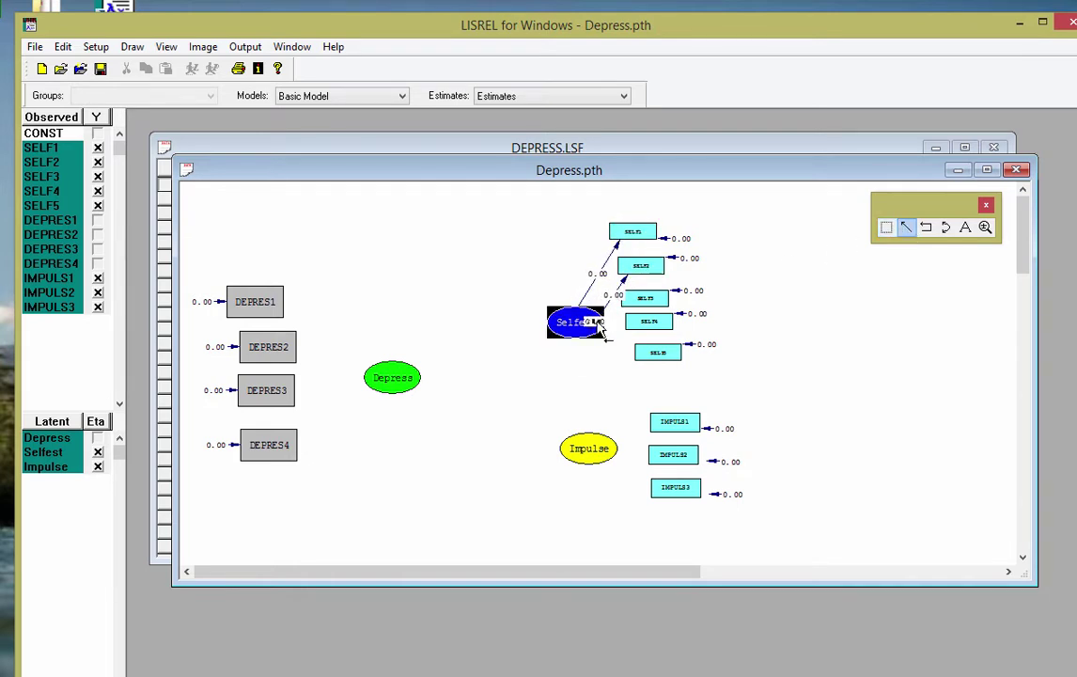
pyautogui.moveTo(577, 321)
pyautogui.mouseDown()
pyautogui.moveTo(638, 299)
pyautogui.moveTo(629, 325)
pyautogui.moveTo(587, 322)
pyautogui.moveTo(657, 356)
pyautogui.mouseUp()
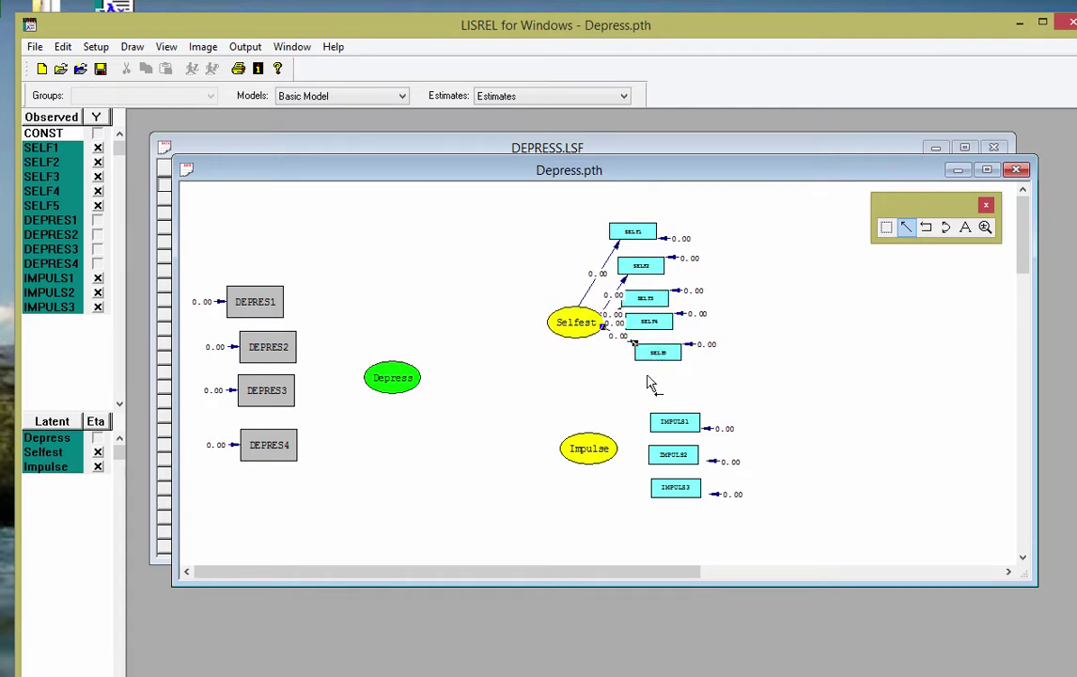
pyautogui.moveTo(593, 451); pyautogui.dragTo(657, 425)
pyautogui.moveTo(591, 450)
pyautogui.mouseDown()
pyautogui.moveTo(671, 454)
pyautogui.moveTo(683, 490)
pyautogui.mouseUp()
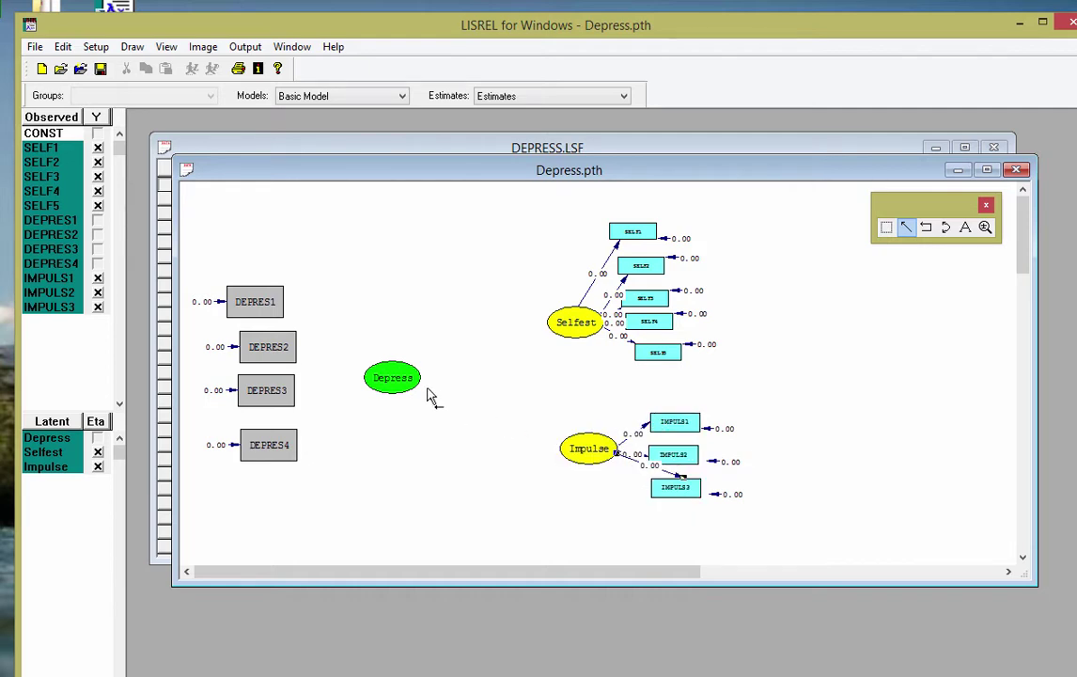
# Step: Draw one-way paths from Depress to DEPRES1 to DEPRES4, Selfest and Impulse, plus one from Impulse to Selfest
pyautogui.moveTo(406, 391)
pyautogui.mouseDown()
pyautogui.moveTo(337, 337)
pyautogui.moveTo(266, 303)
pyautogui.mouseUp()
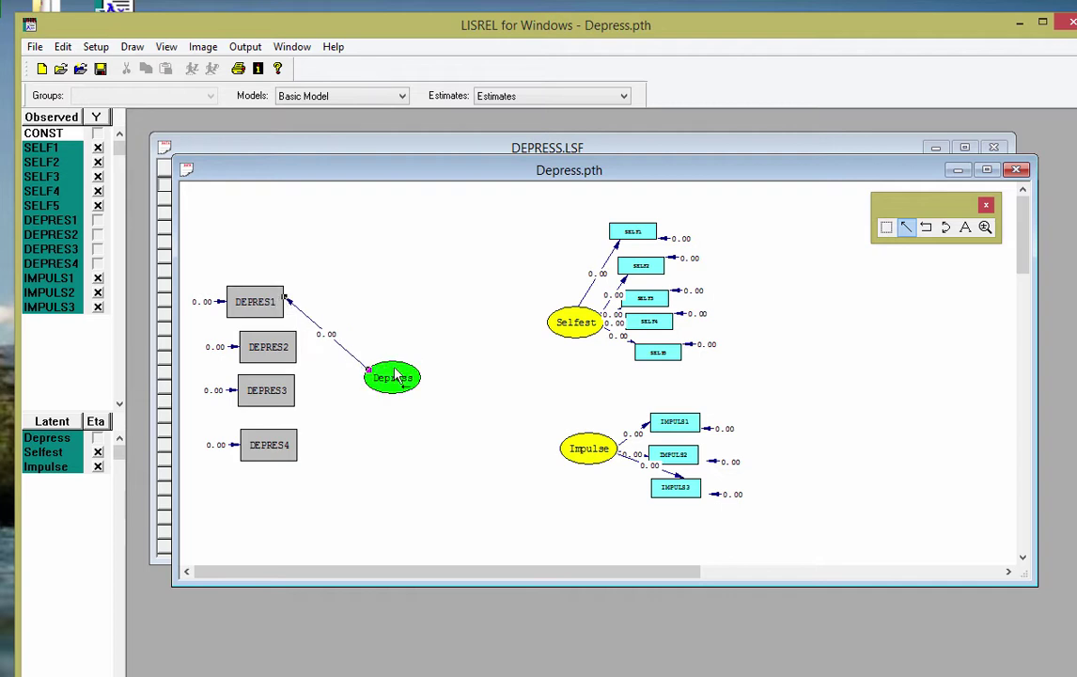
pyautogui.moveTo(358, 367)
pyautogui.mouseDown()
pyautogui.moveTo(288, 352)
pyautogui.moveTo(320, 405)
pyautogui.moveTo(279, 403)
pyautogui.mouseUp()
pyautogui.moveTo(370, 387); pyautogui.dragTo(283, 444)
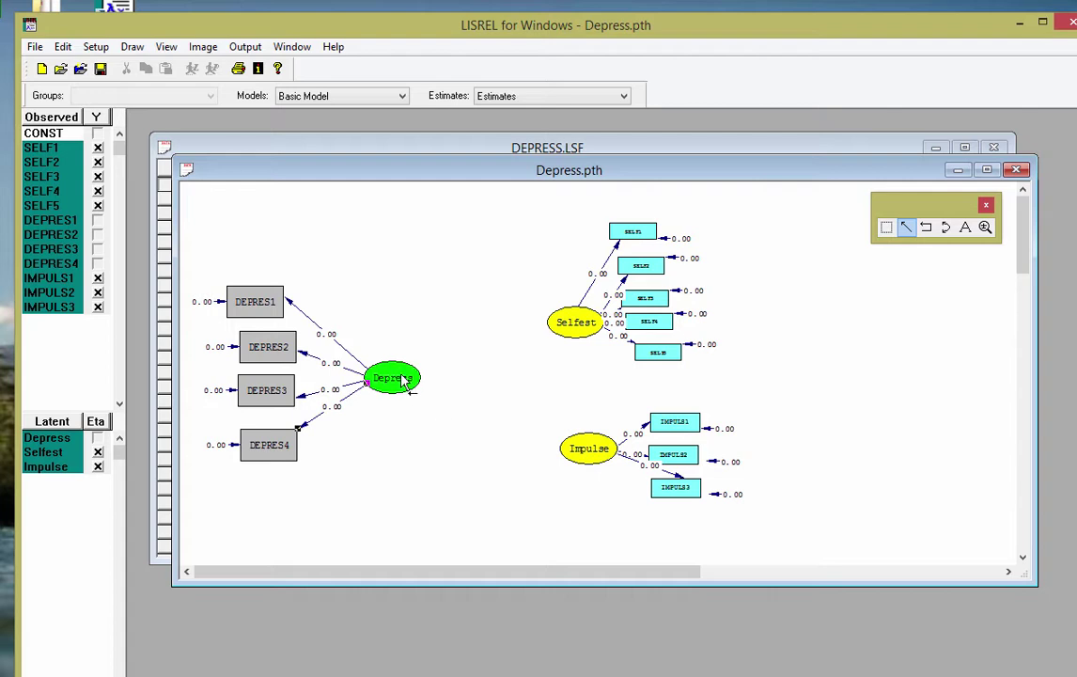
pyautogui.moveTo(395, 380); pyautogui.dragTo(570, 337)
pyautogui.moveTo(402, 385); pyautogui.dragTo(577, 331)
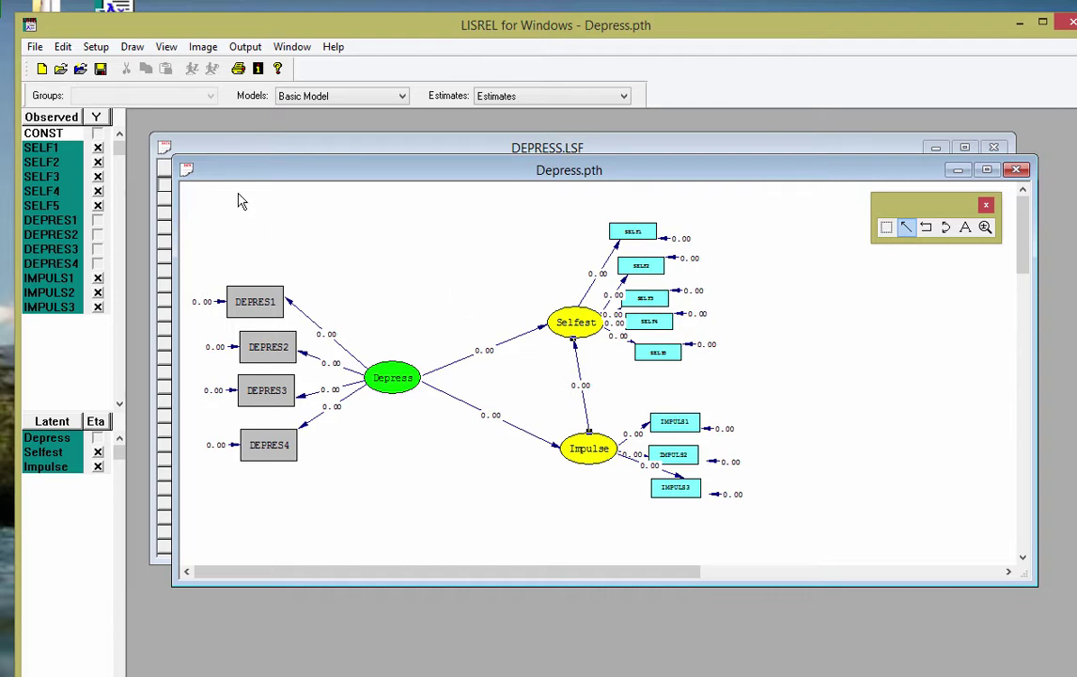
# Step: Build the SIMPLIS syntax from the path diagram and run the model, enlarging the syntax and path diagram windows
pyautogui.click(96, 47)
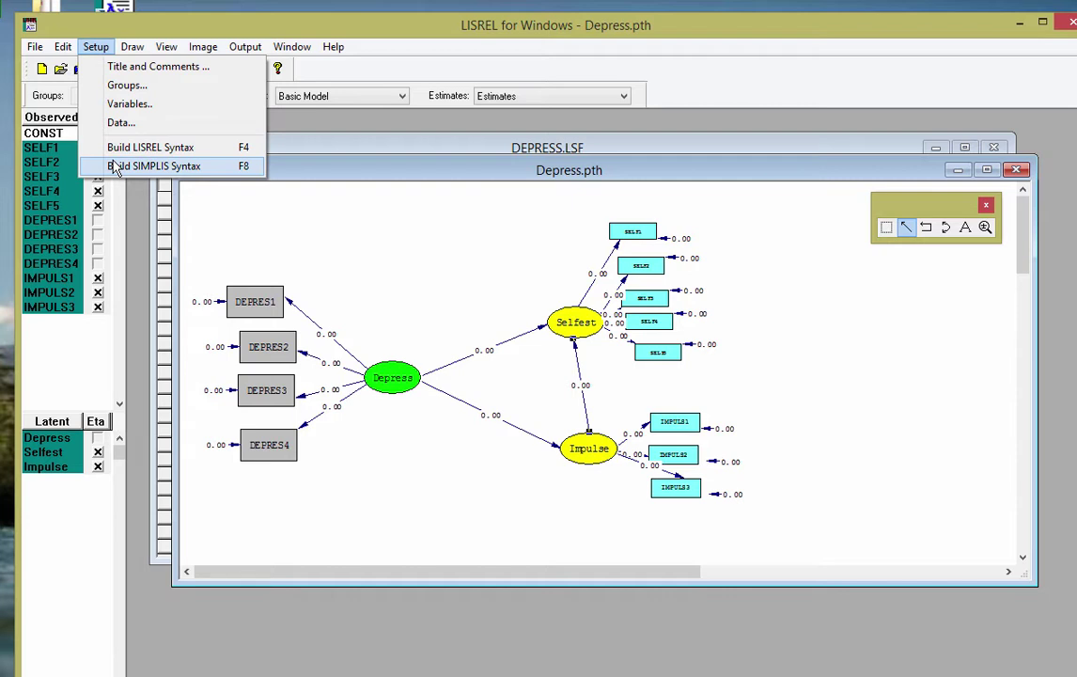
pyautogui.click(153, 165)
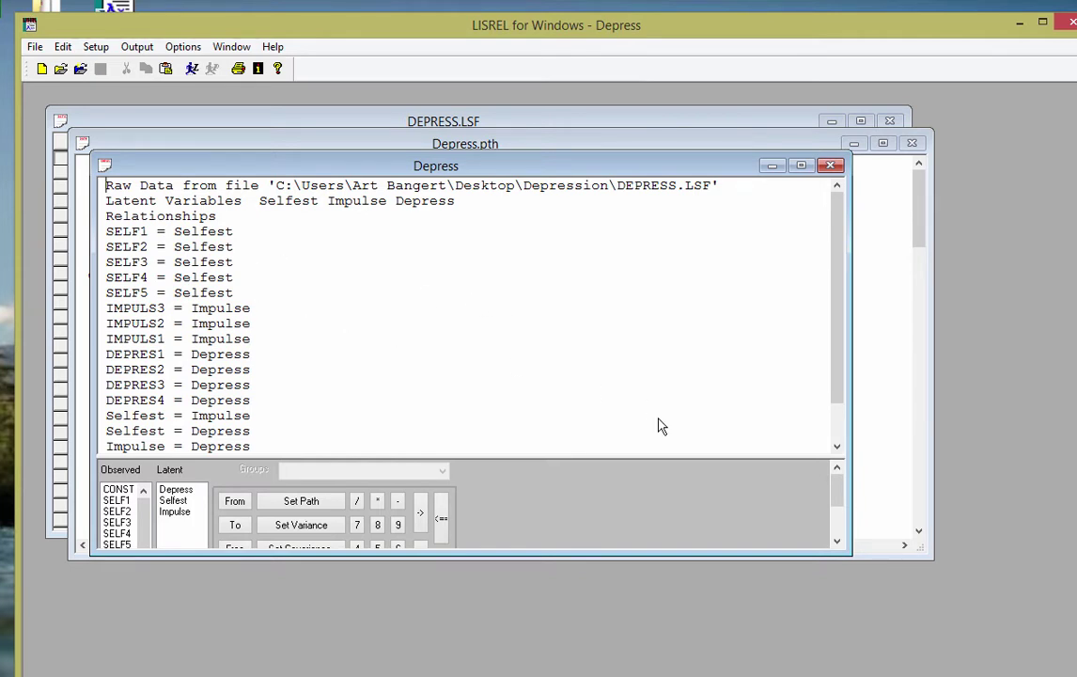
pyautogui.moveTo(841, 554); pyautogui.dragTo(929, 675)
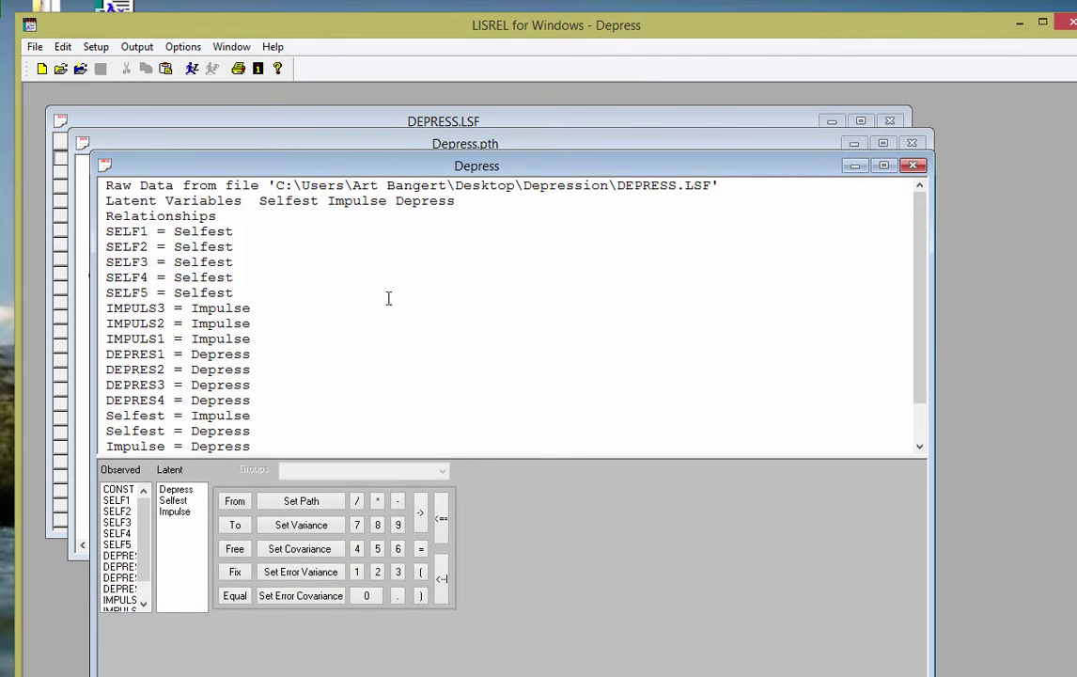
pyautogui.click(192, 69)
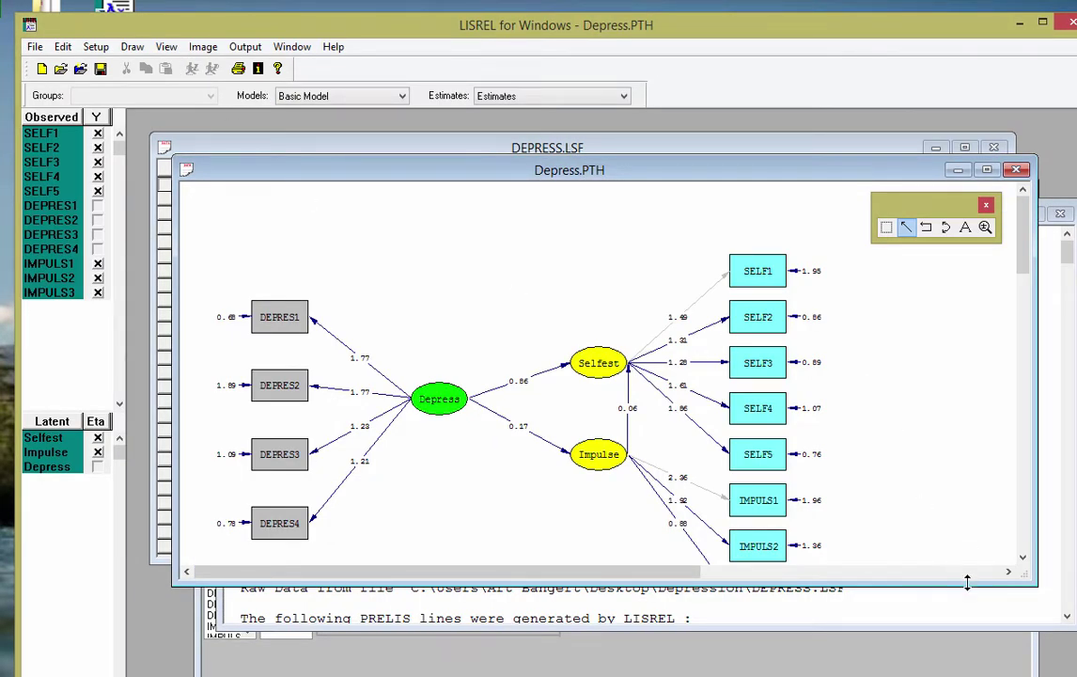
pyautogui.moveTo(967, 583); pyautogui.dragTo(967, 673)
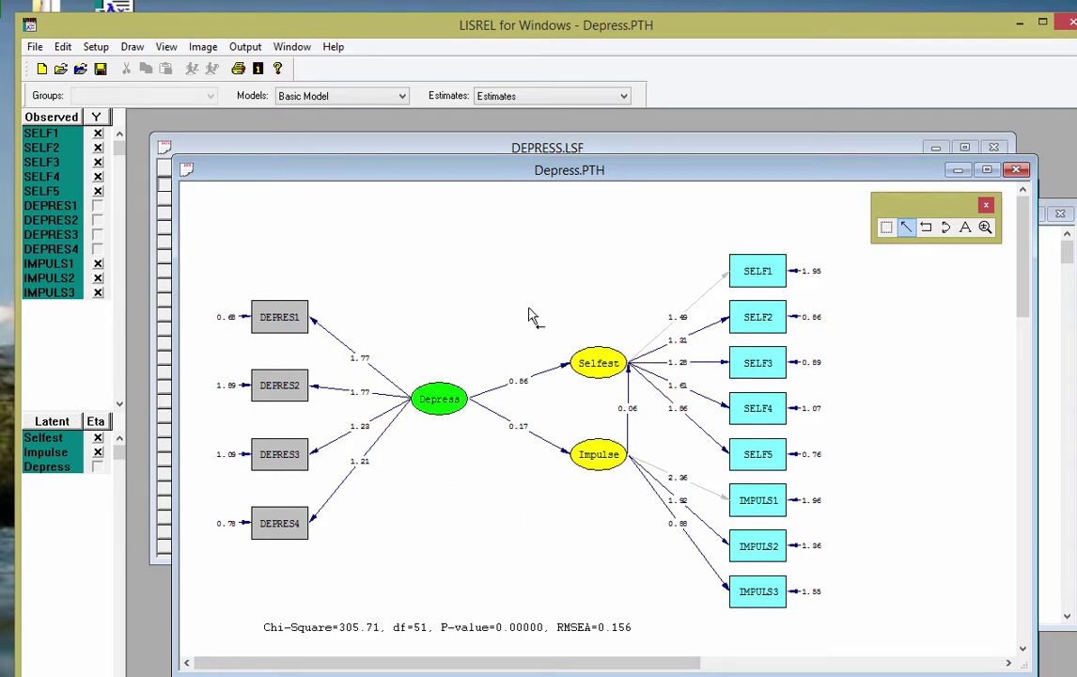